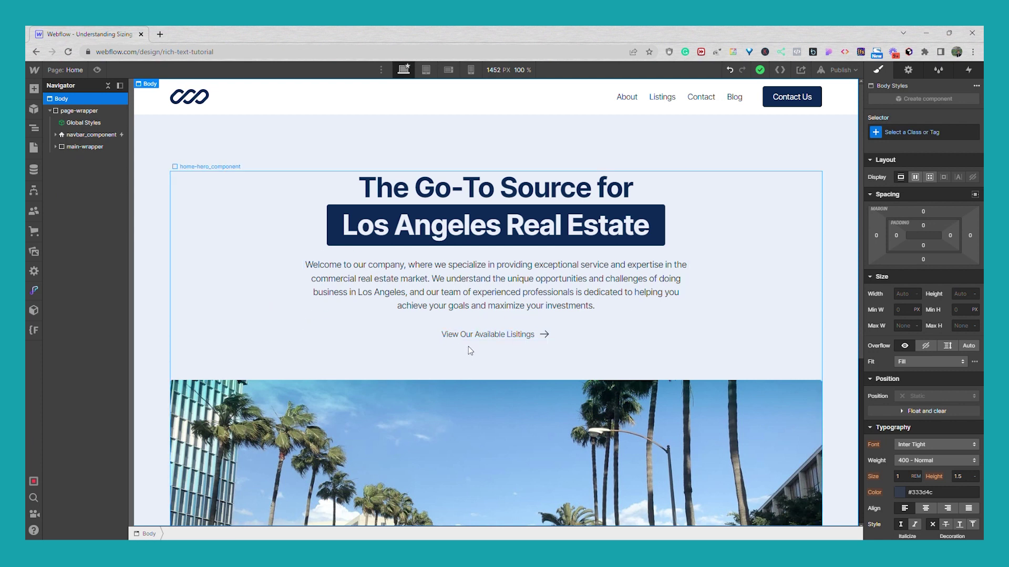
Step: Set the View Our Available Listings link's button-hover-line position to Relative and expand it in the Navigator
left_click(536, 339)
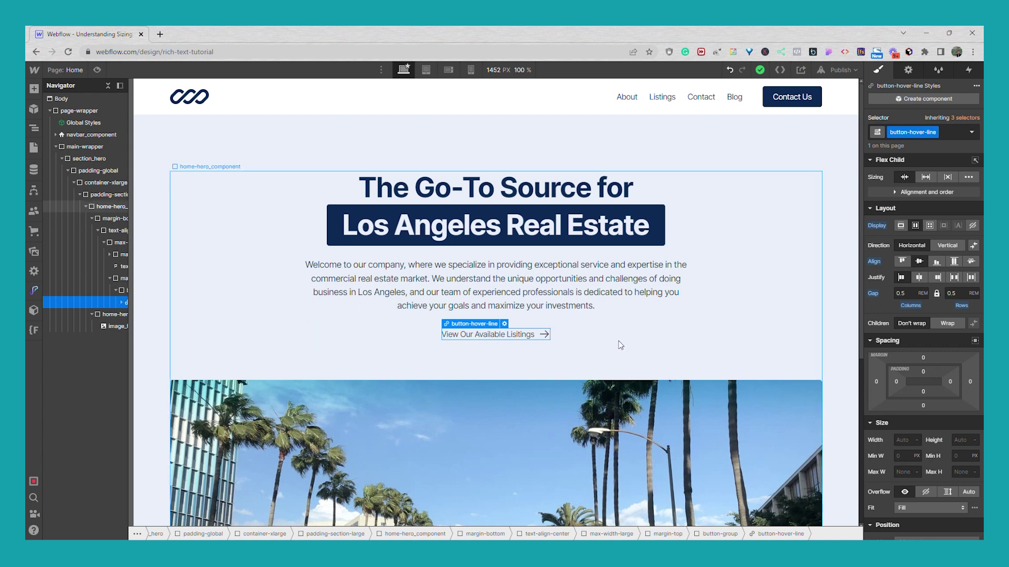
scroll(926, 398, "down", 2)
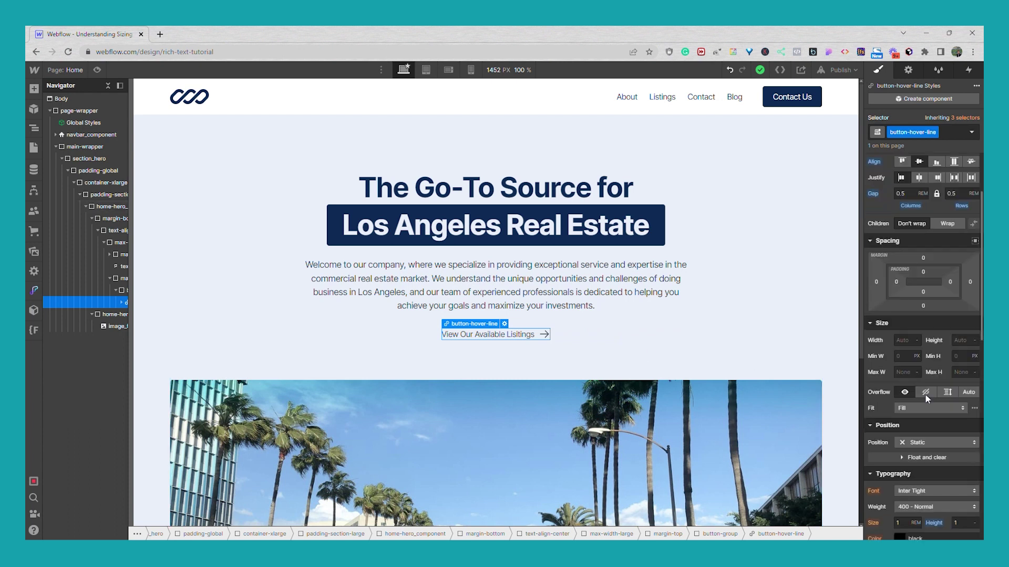
left_click(920, 441)
left_click(920, 457)
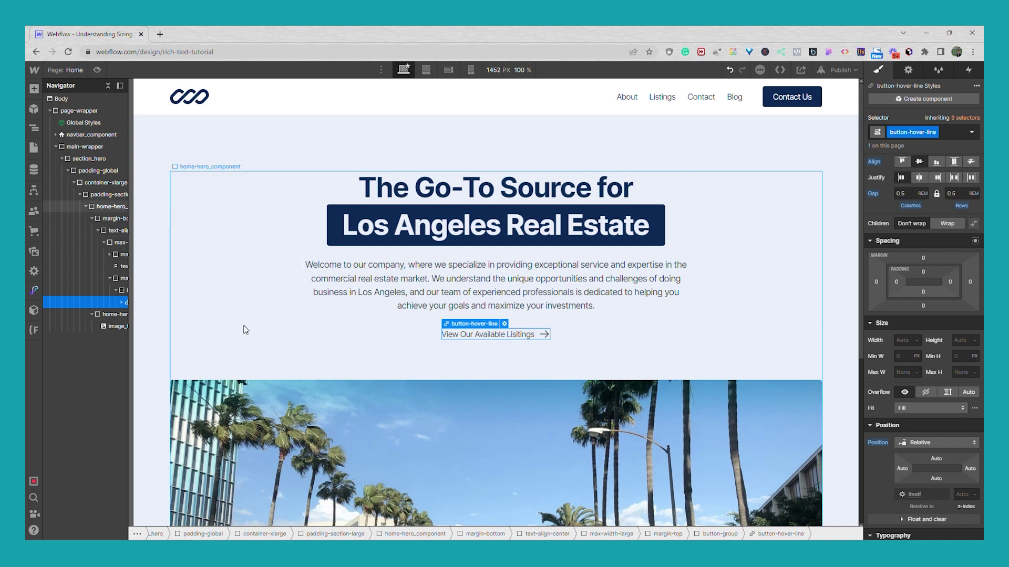
left_click(121, 303)
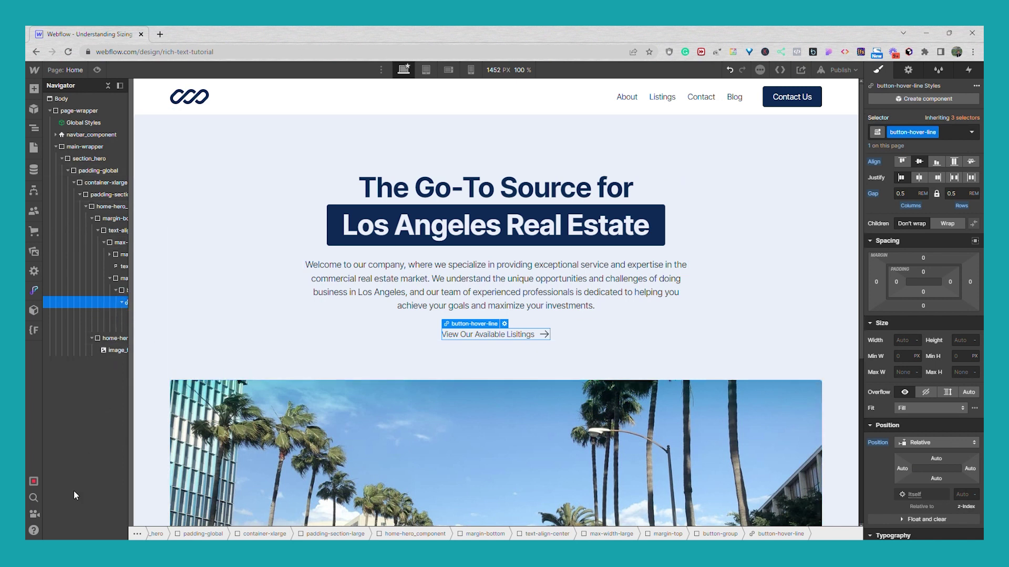
left_click_drag(71, 539, 96, 522)
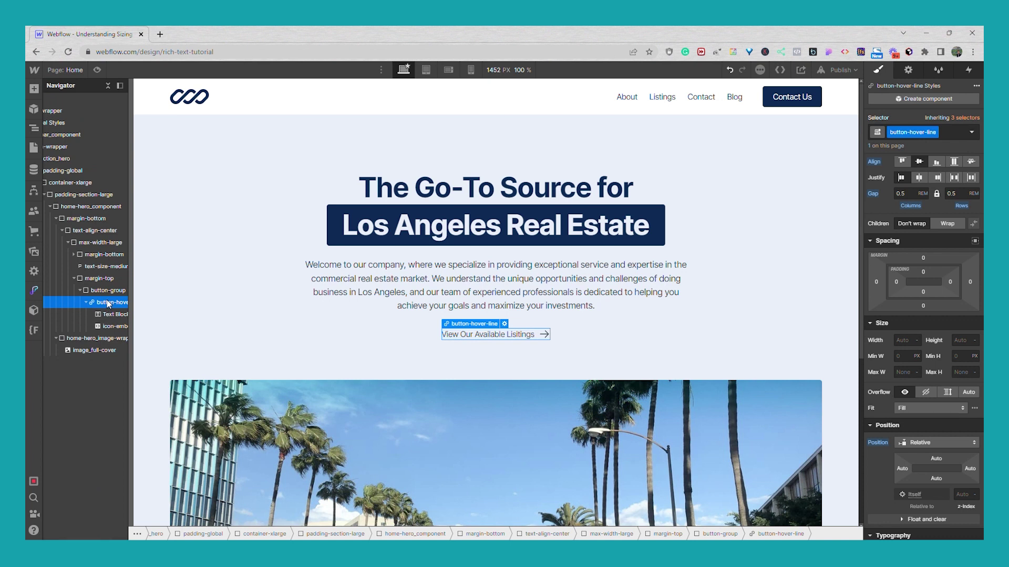
Step: Insert a Div Block inside the listings link and give it the class 'underline'
key("ctrl+k")
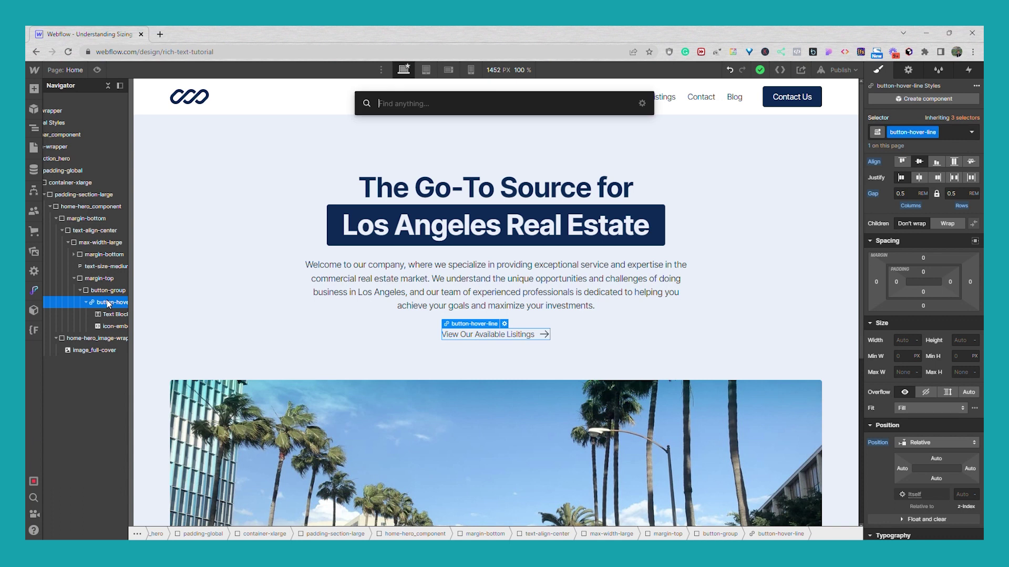
type("d")
left_click(430, 160)
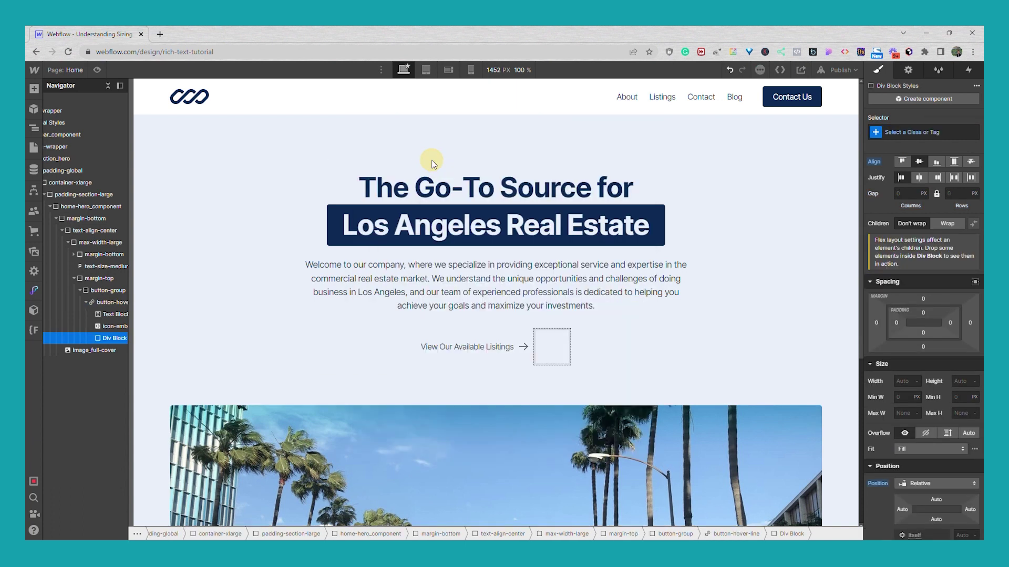
left_click(919, 132)
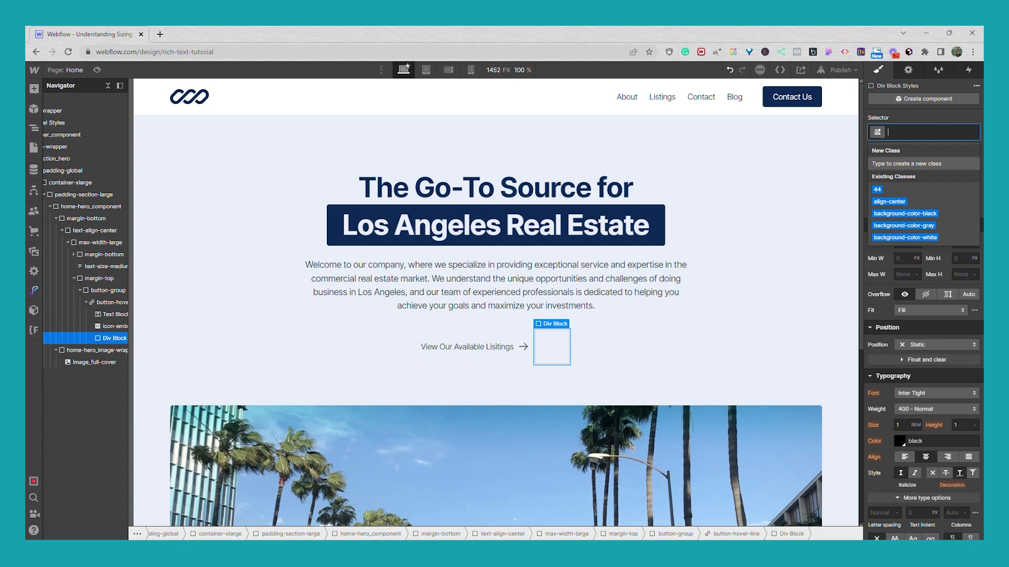
type("underline")
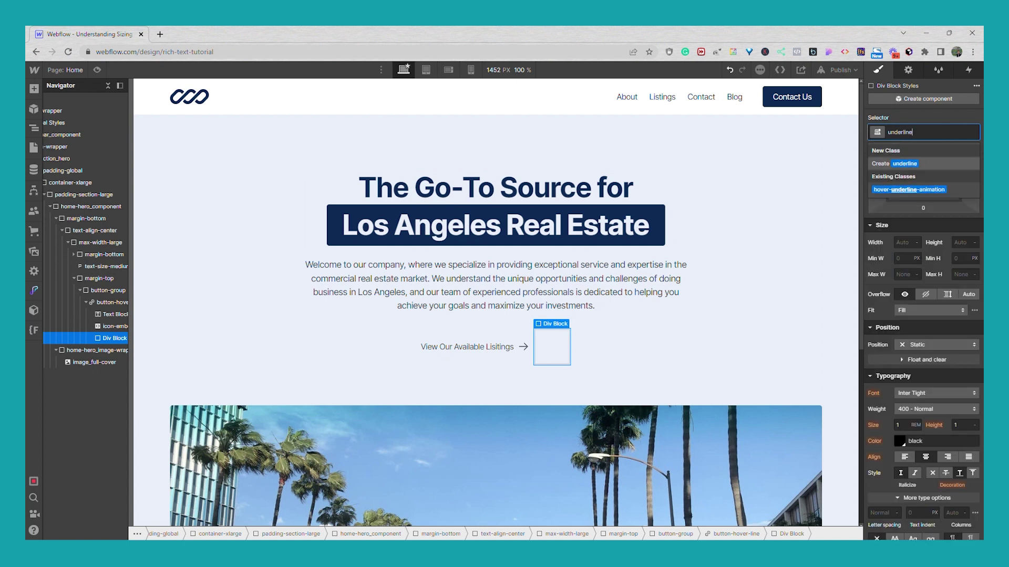
key("Return")
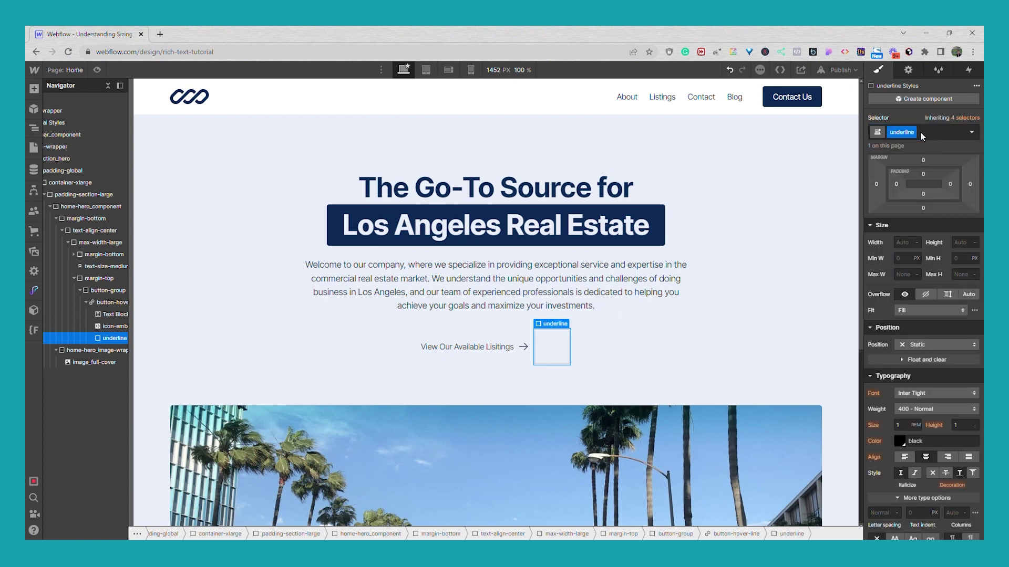
Step: Make the underline Absolute with the bottom preset, Width 100% and Height 0.125rem
left_click(912, 344)
left_click(912, 367)
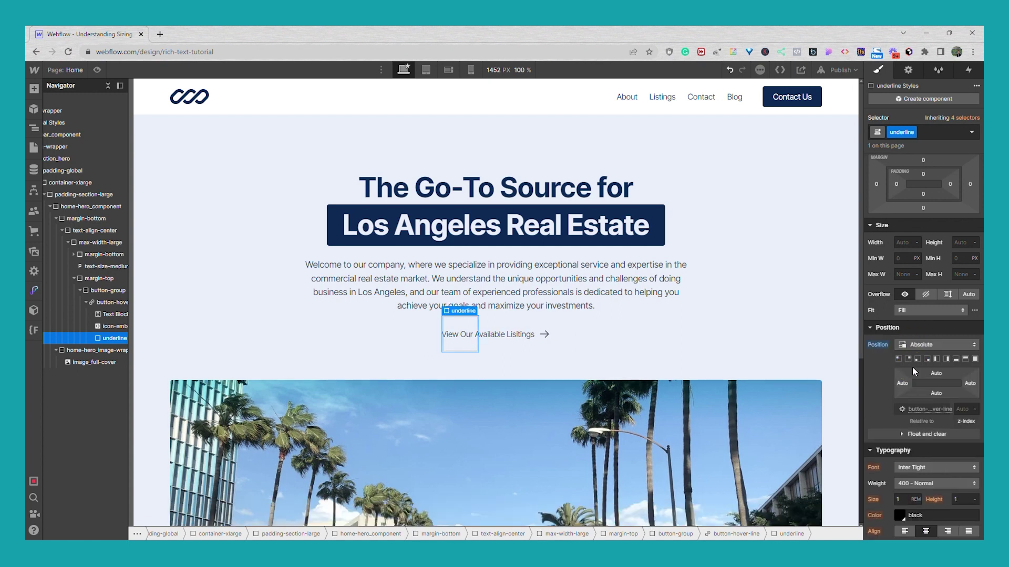
left_click(956, 362)
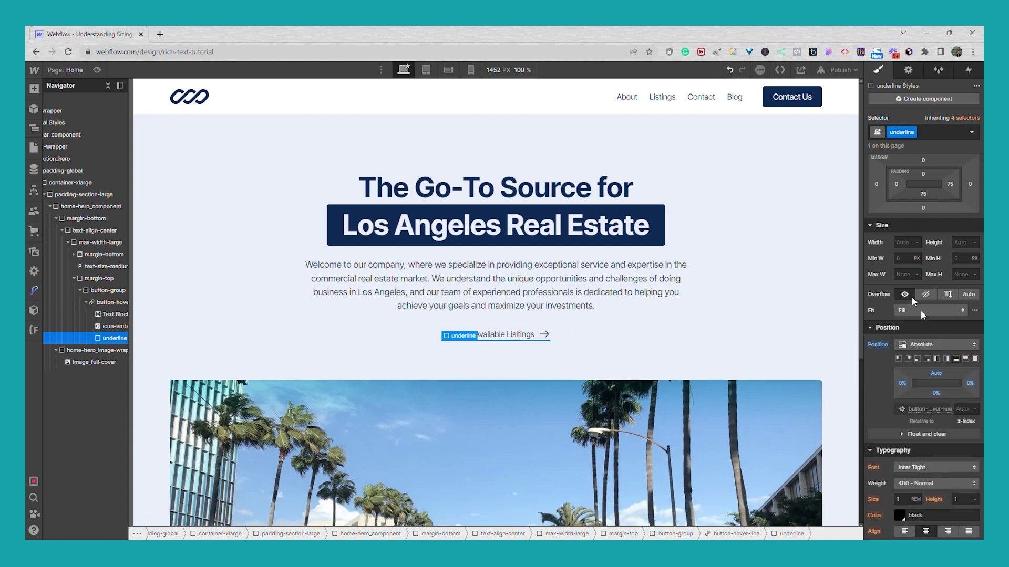
left_click(899, 243)
type("100%")
key("Tab")
left_click(965, 245)
type("0.125rem")
key("Return")
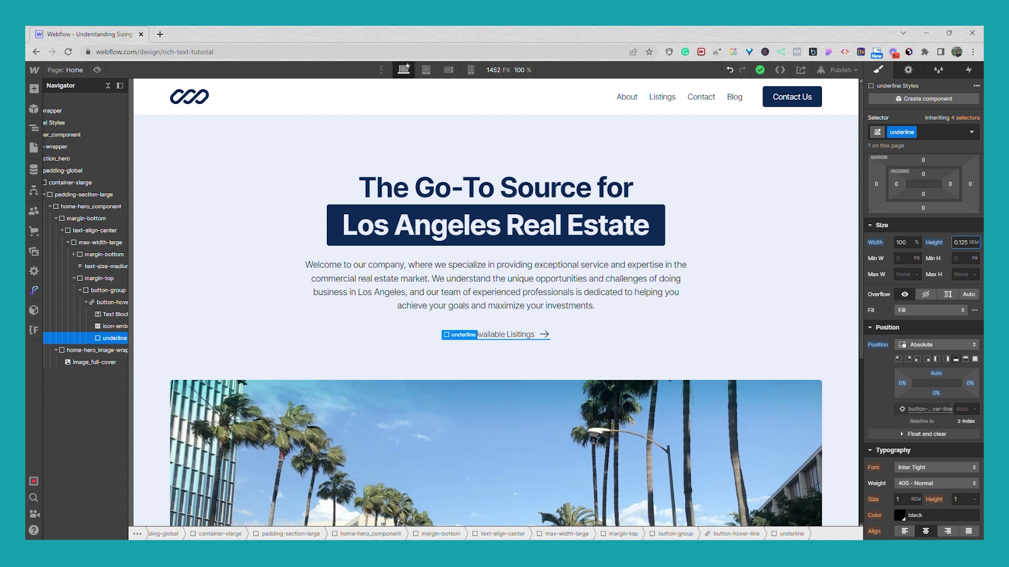
scroll(931, 323, "down", 5)
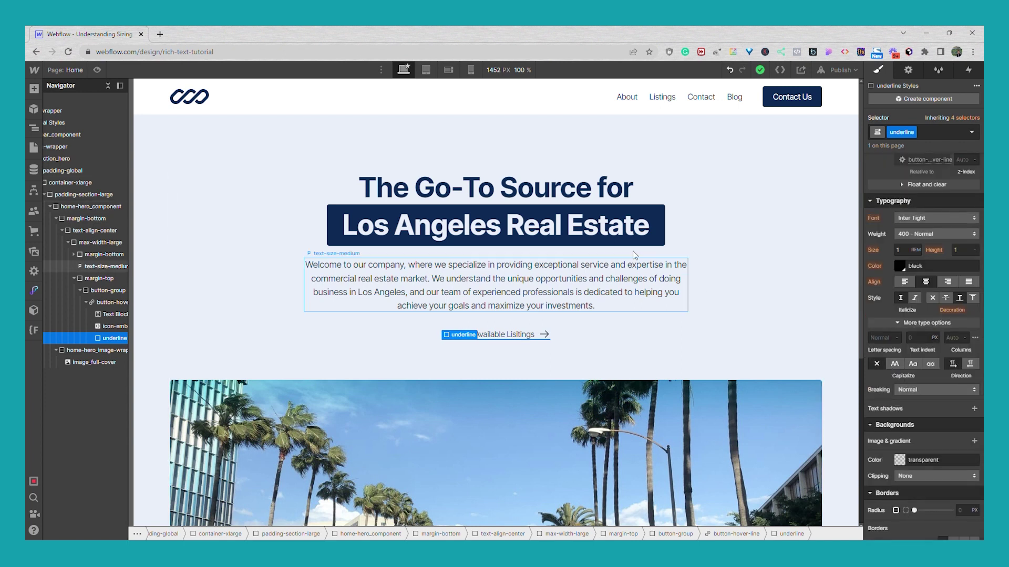
Step: Give the underline a navy #0c2954 background colour sampled from the heading
left_click(899, 460)
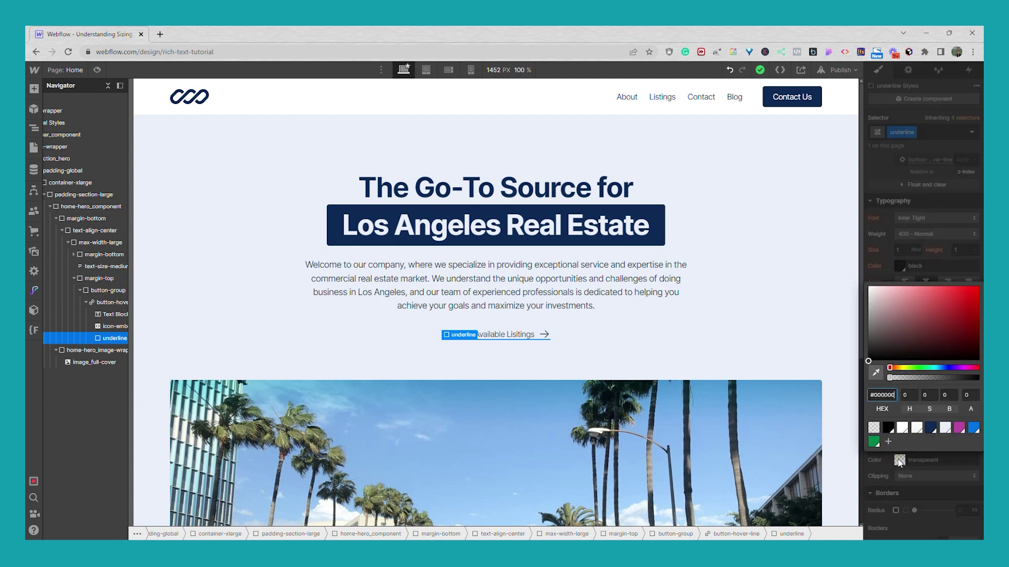
left_click(876, 374)
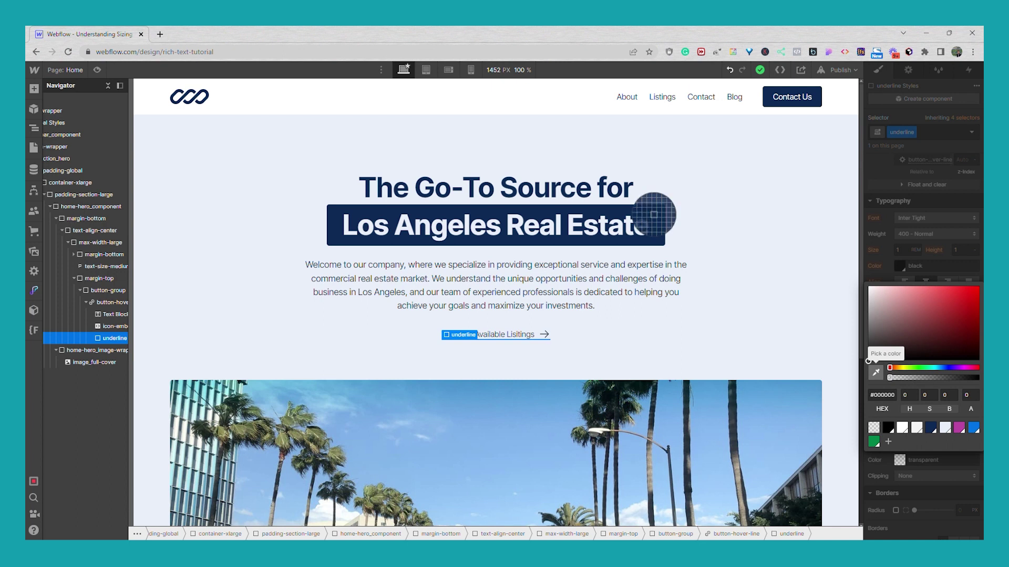
left_click(654, 217)
left_click(888, 236)
left_click(671, 266)
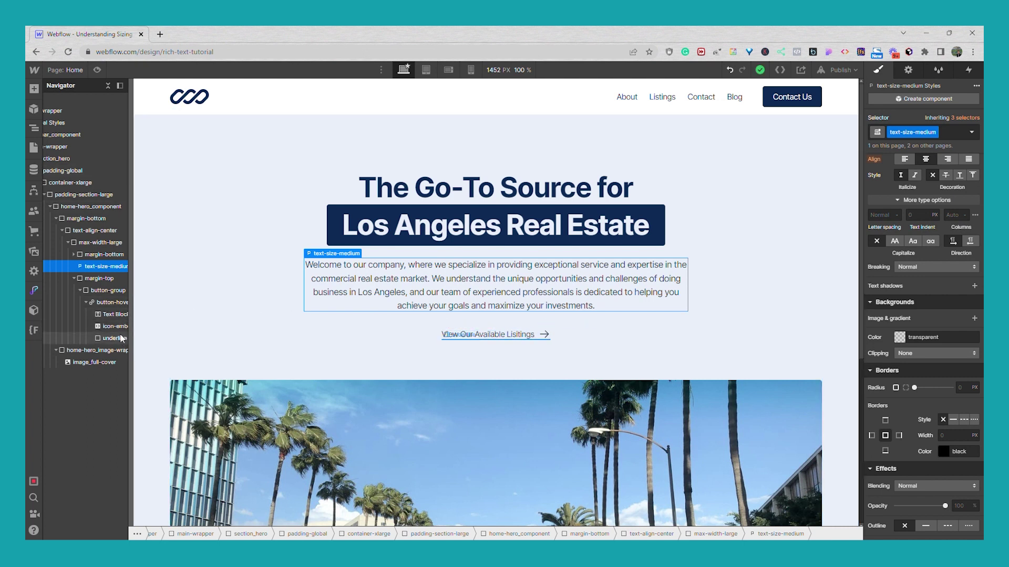
Step: Shift the underline's bottom offset to -10% so it sits just below the listings text
left_click(115, 338)
scroll(893, 336, "up", 4)
scroll(936, 216, "up", 2)
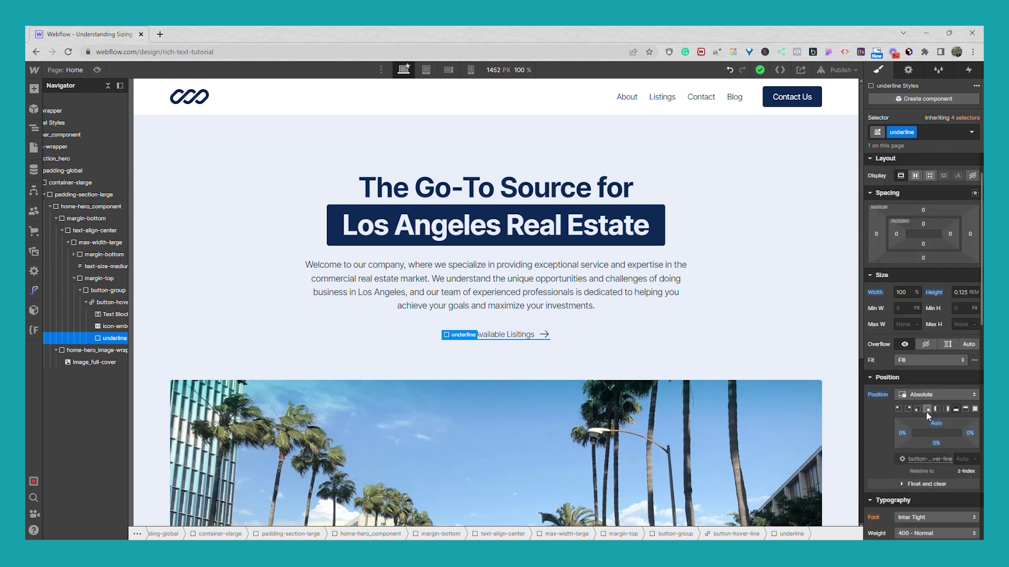
left_click_drag(926, 441, 927, 445)
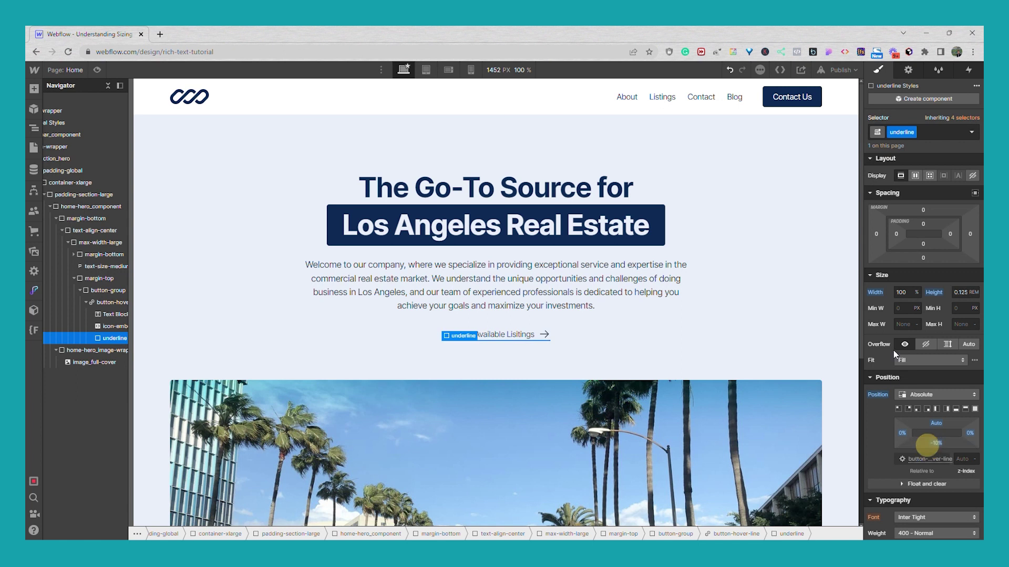
left_click(755, 290)
left_click(633, 310)
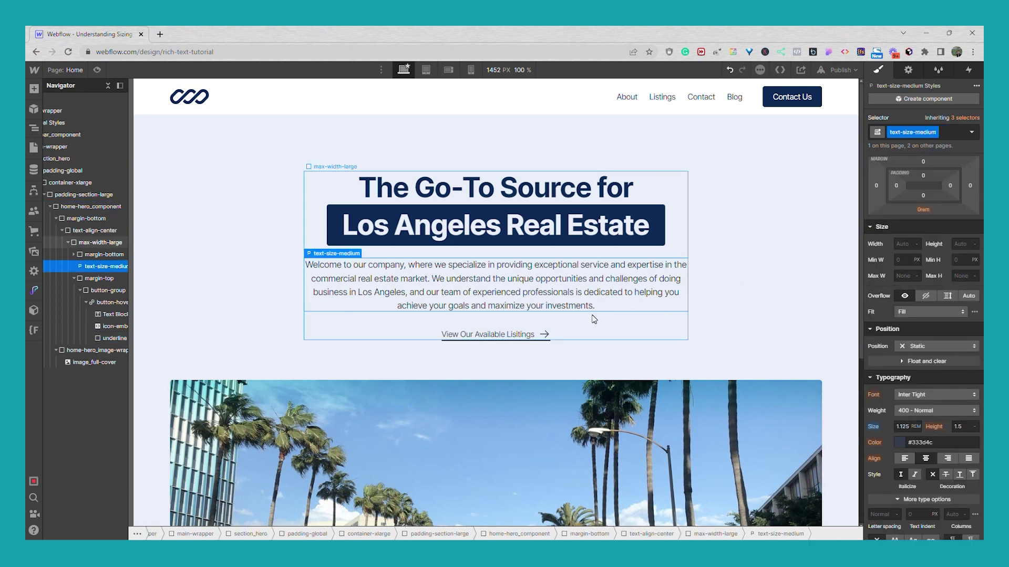
left_click(535, 336)
left_click(538, 338)
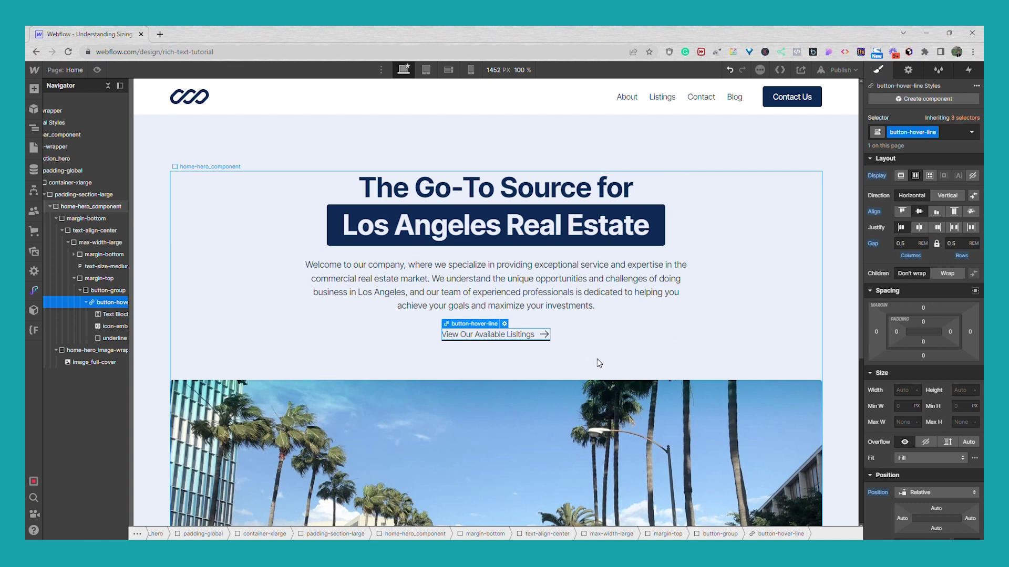
Step: Add a mouse-hover trigger to the listings link that applies to all button-hover-line elements
left_click(969, 74)
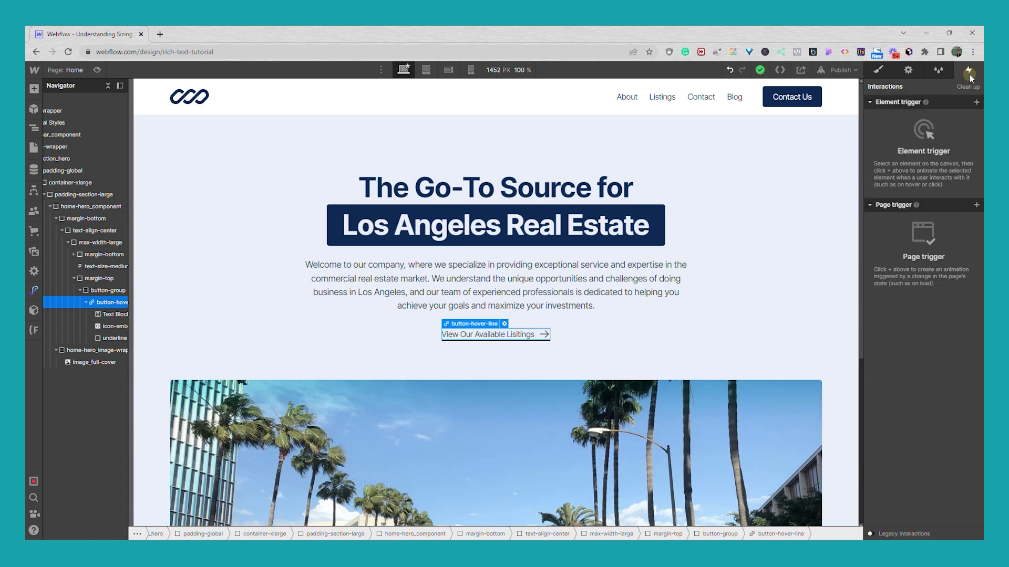
left_click(975, 103)
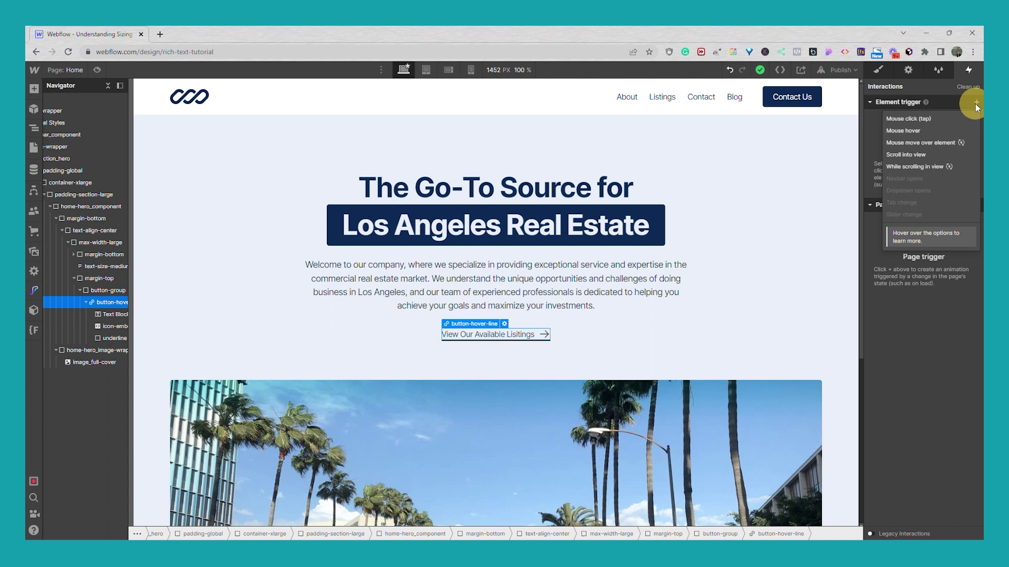
left_click(902, 130)
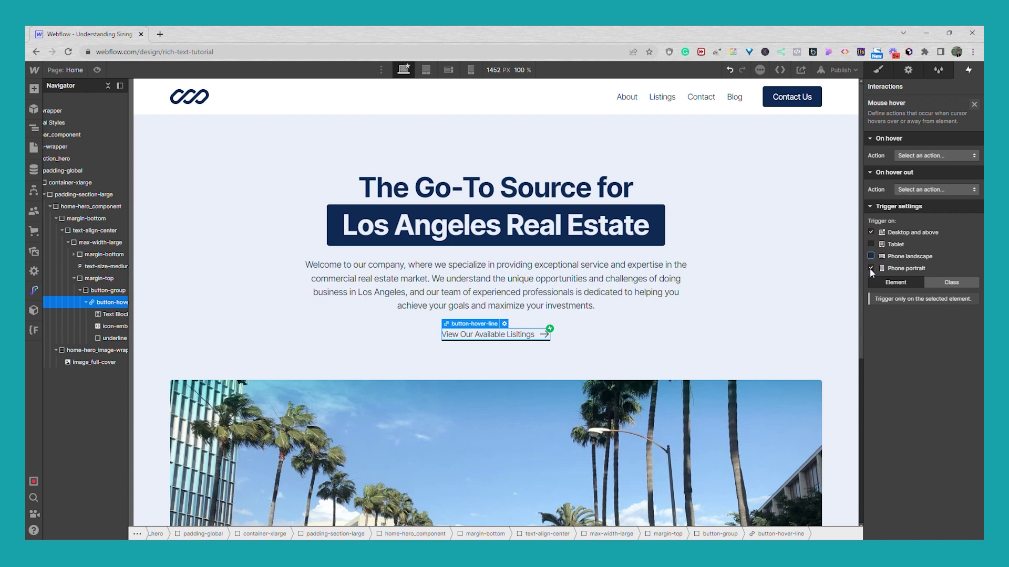
left_click(940, 281)
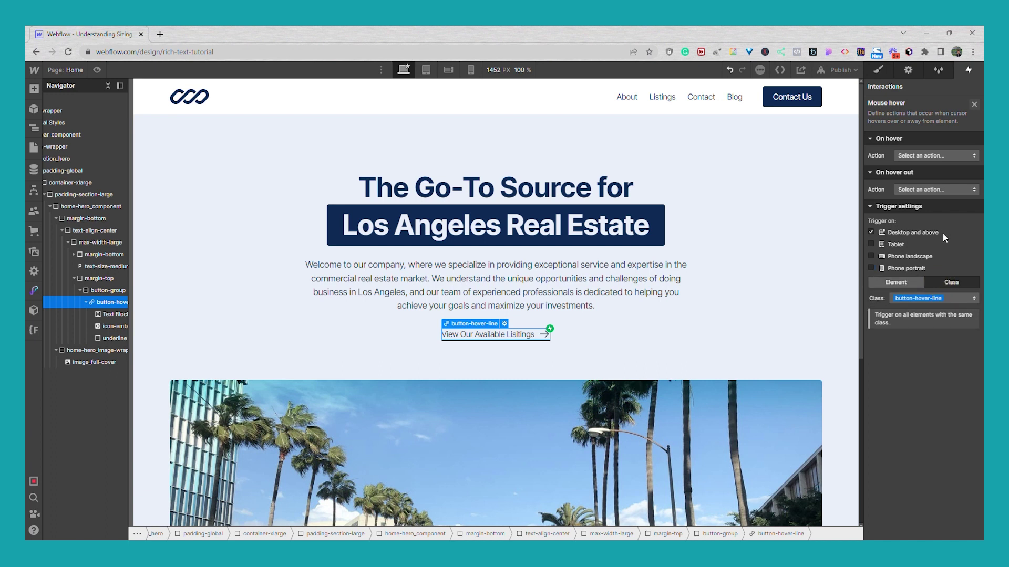
Step: Set On hover to start a new timed animation named 'Underline Animation'
left_click(932, 155)
left_click(929, 178)
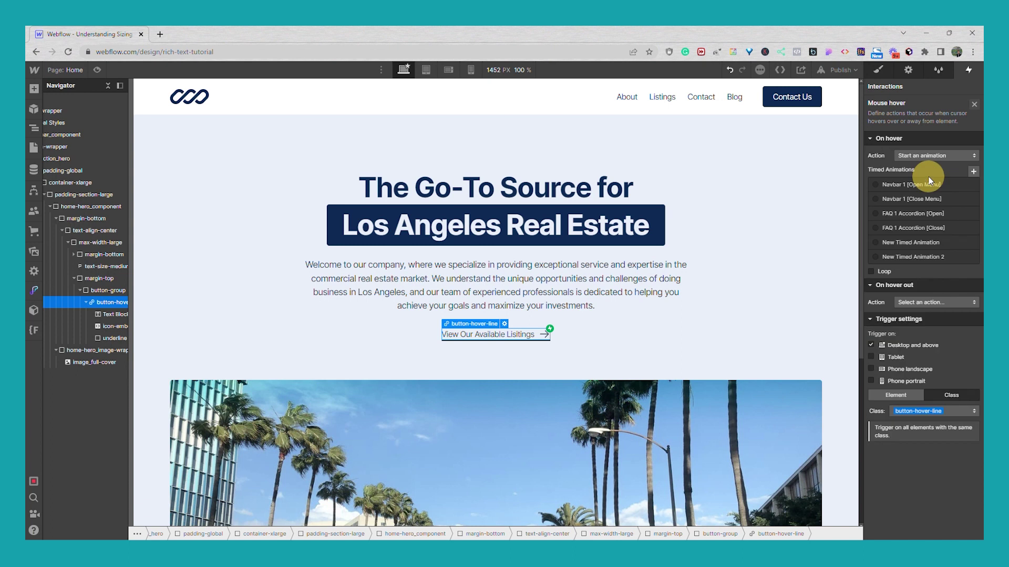
left_click(972, 172)
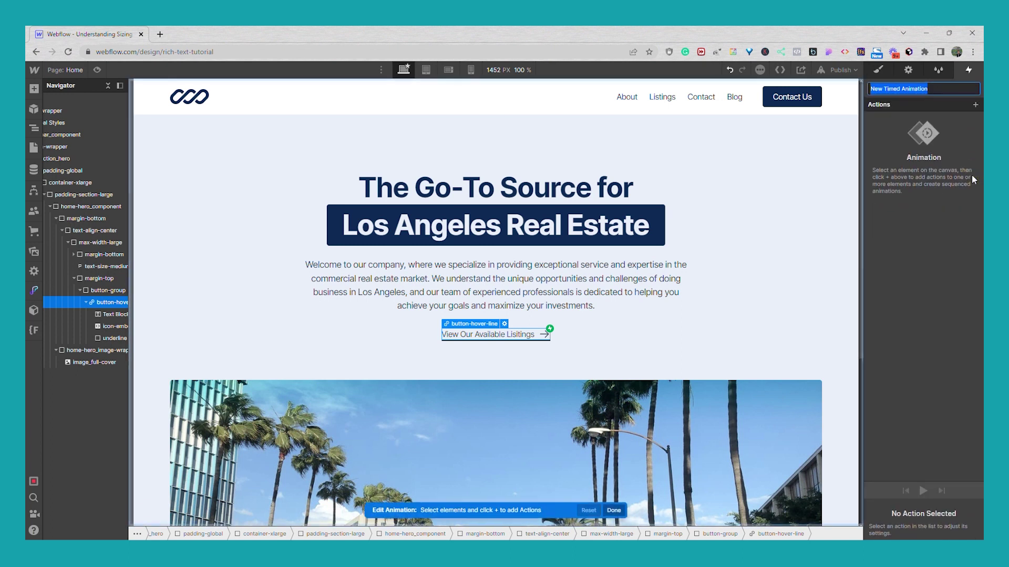
type("U")
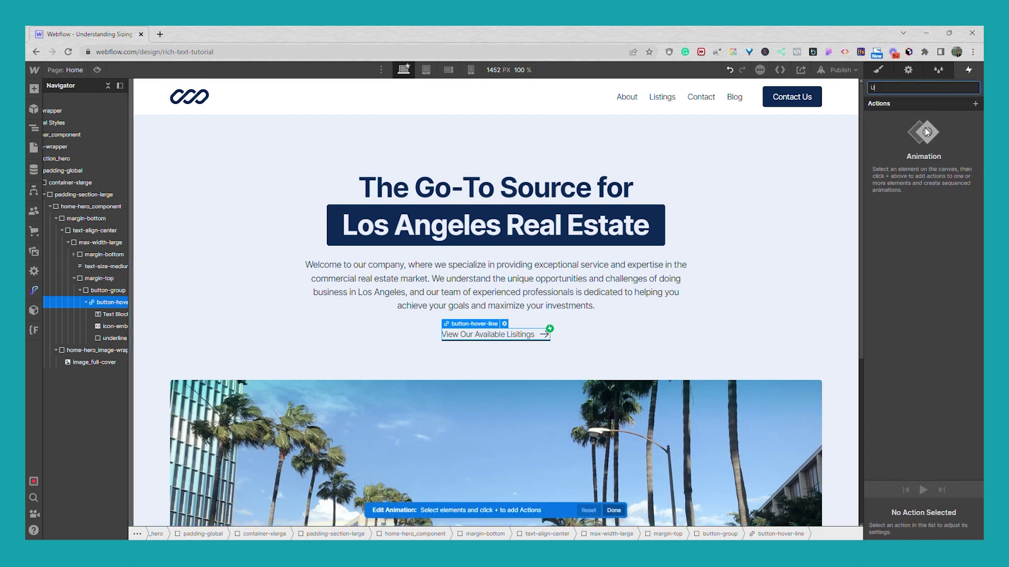
type("nderline Animation")
key("Return")
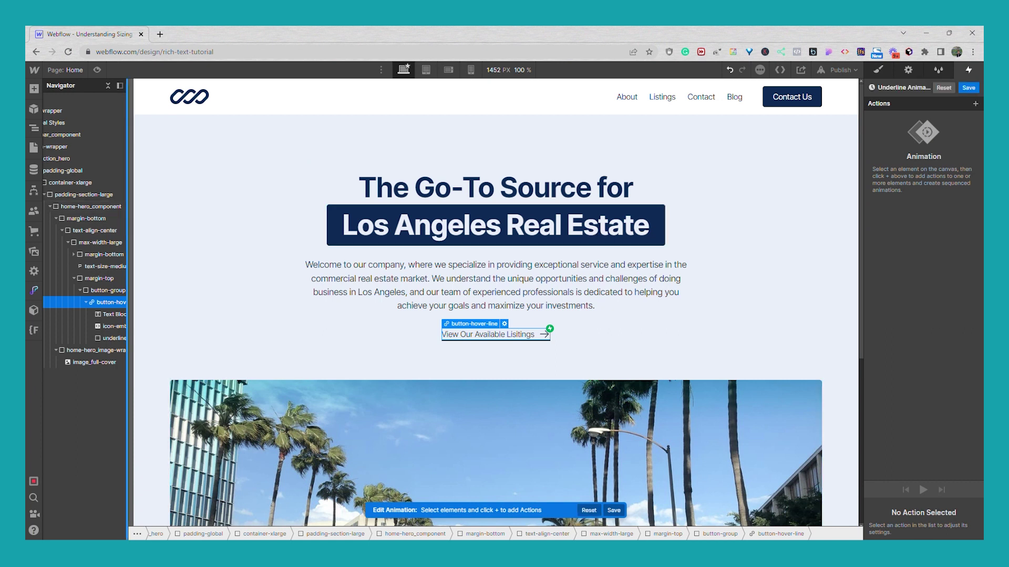
Step: Add a Size action setting the underline's width to 0% as the initial state
left_click(113, 338)
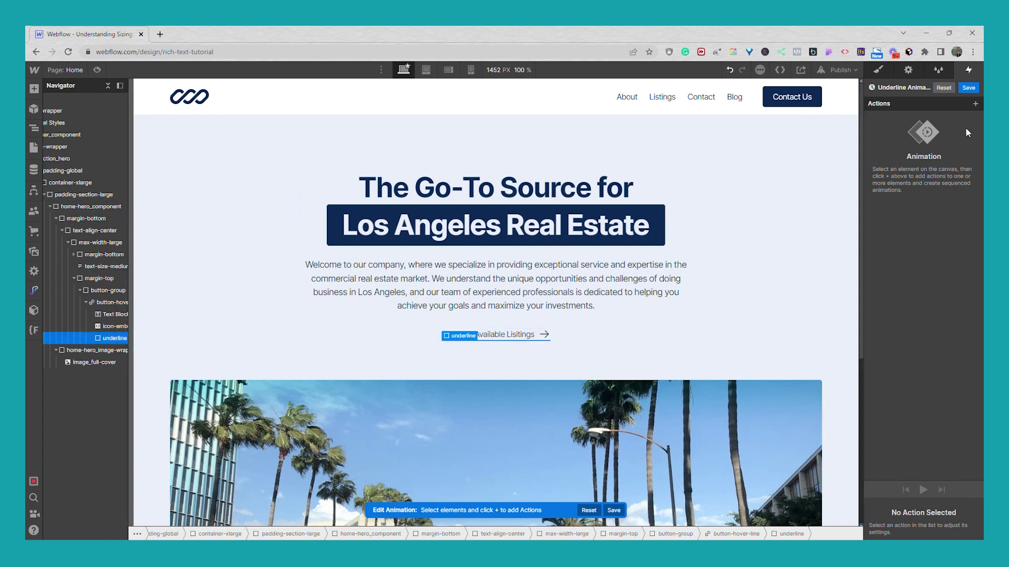
left_click(975, 104)
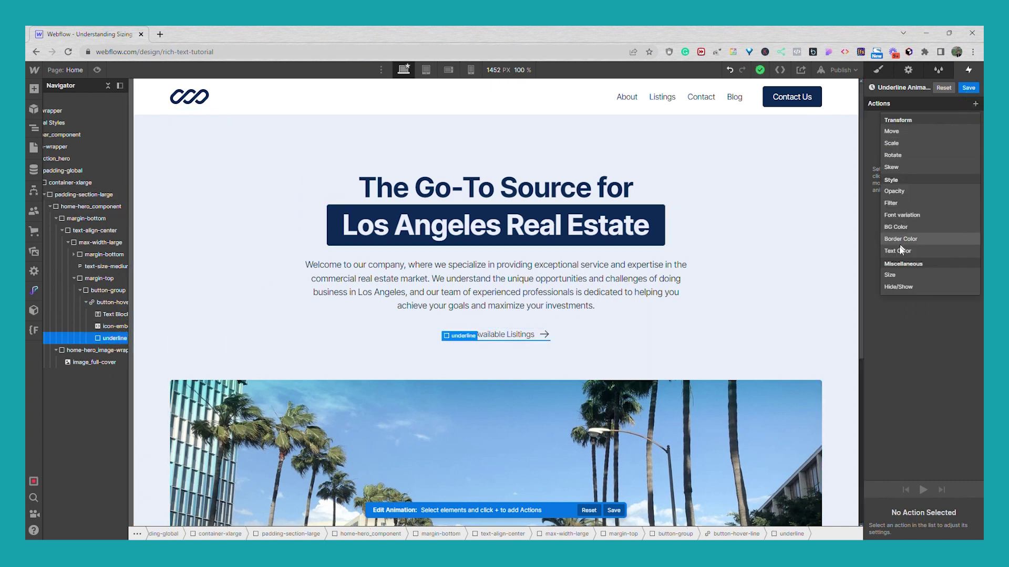
left_click(896, 272)
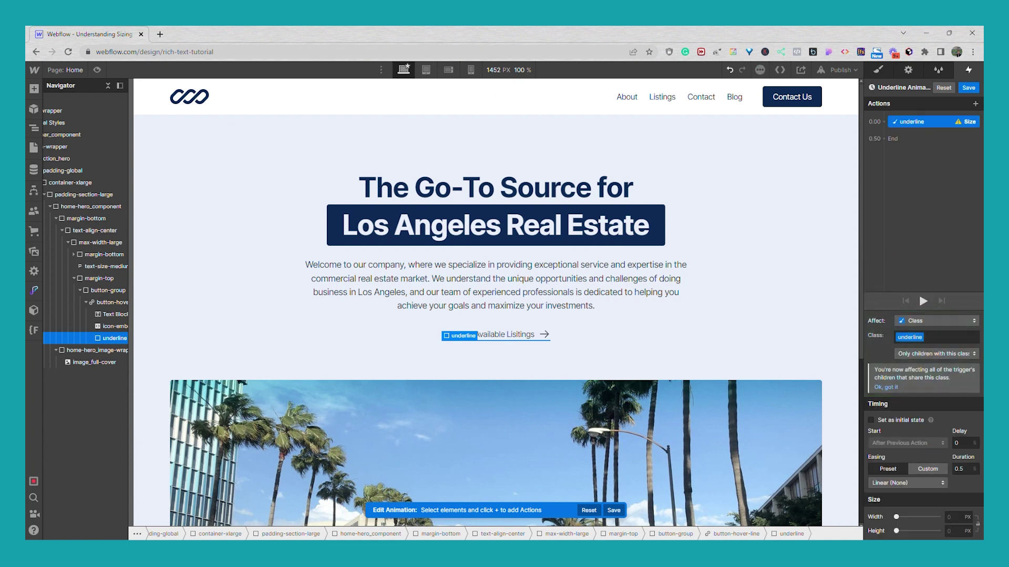
left_click(949, 517)
type("%")
left_click(884, 420)
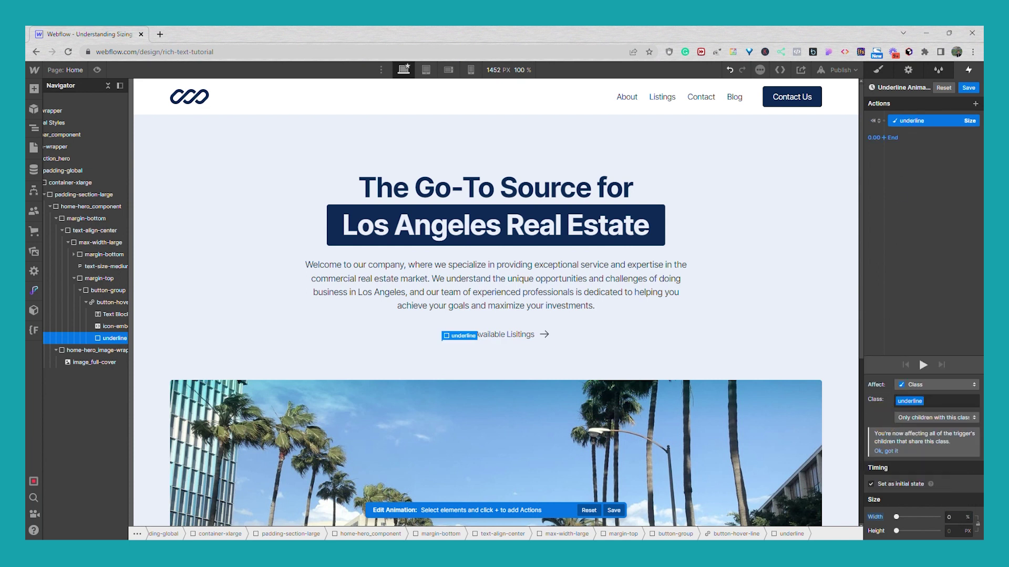
Step: Add a second Size action growing the width to 100% over 1 s with Out Quart easing, and preview
left_click(883, 138)
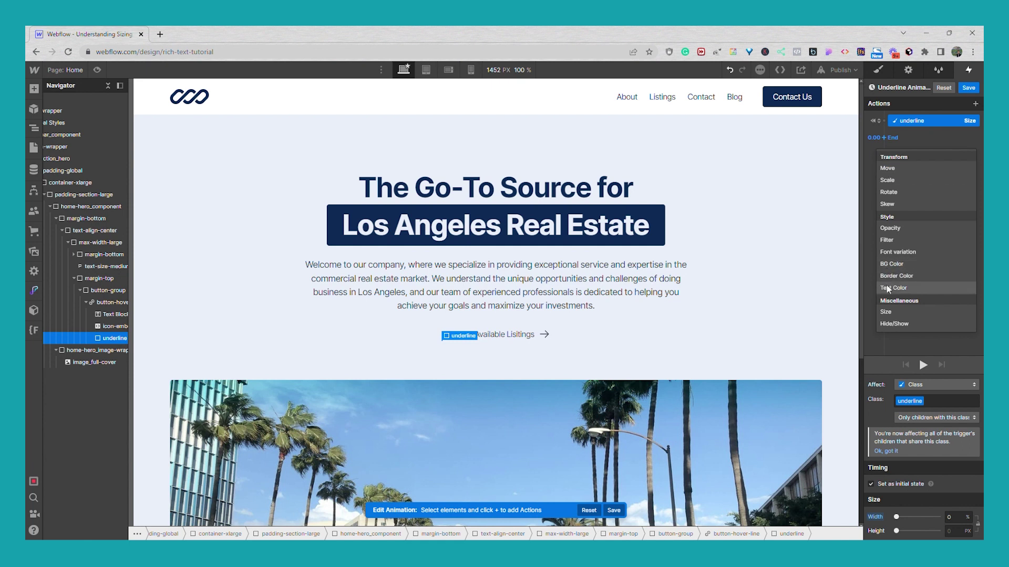
left_click(888, 312)
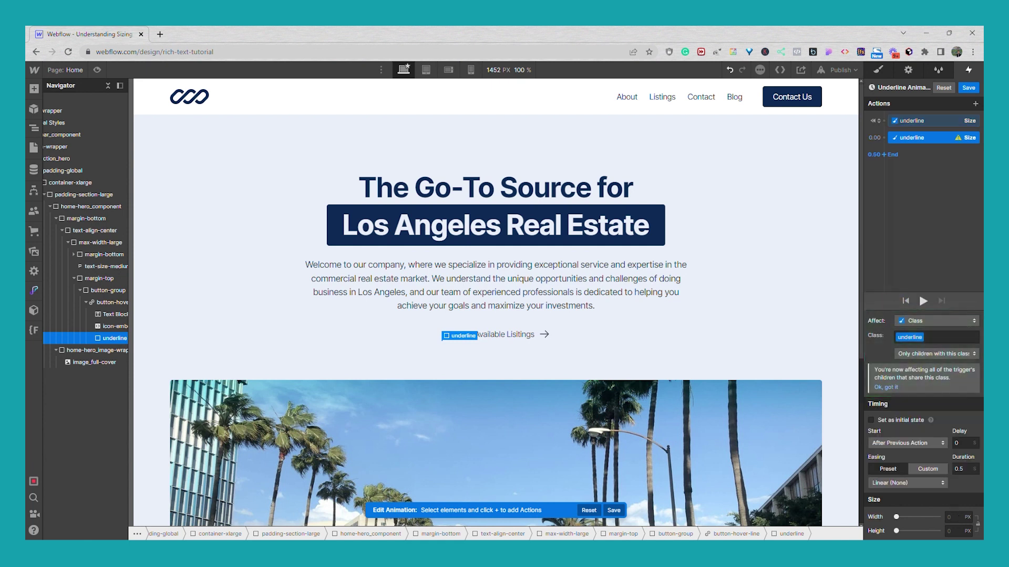
left_click(949, 517)
type("100%")
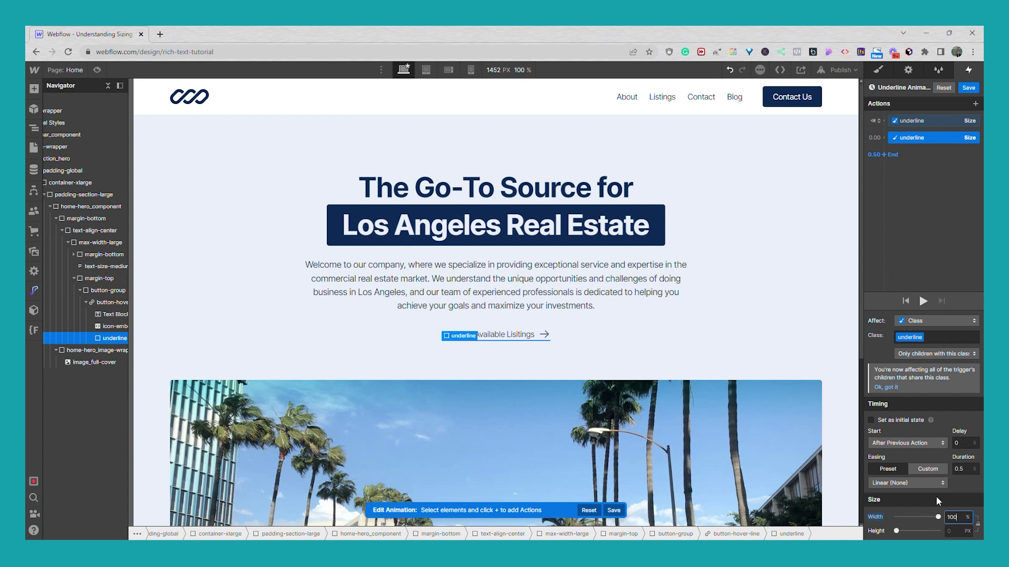
left_click(922, 485)
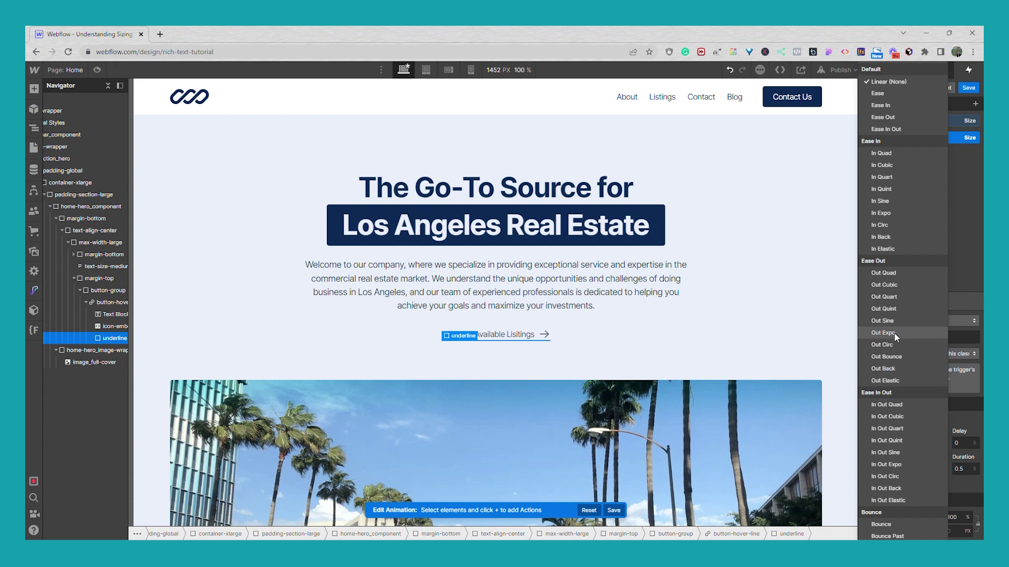
left_click(886, 297)
left_click(963, 468)
type("1")
key("Return")
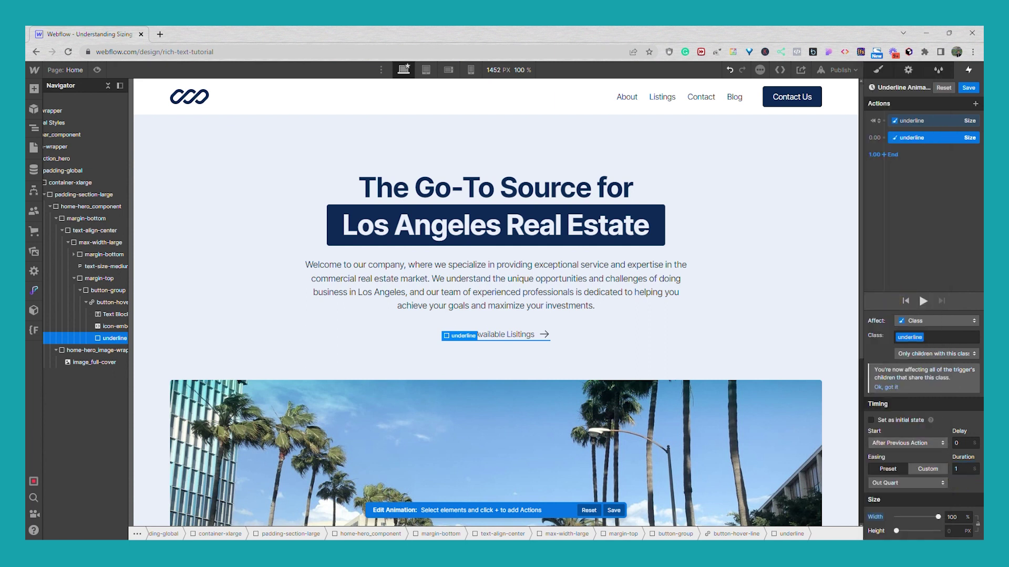
left_click(922, 302)
Step: Save, then set hover out to start a duplicate, 'Underline Animation 2'
left_click(968, 89)
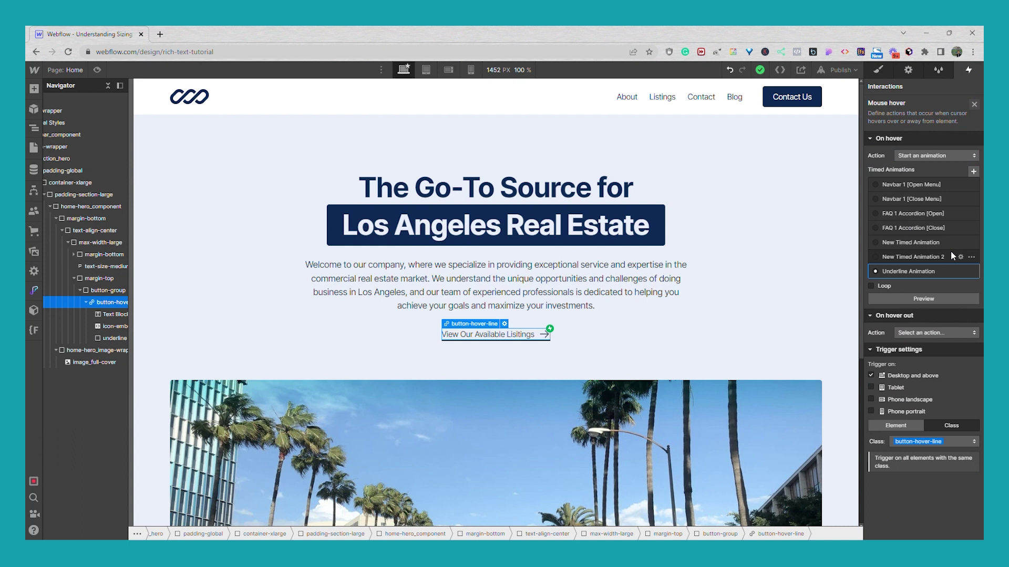
left_click(931, 332)
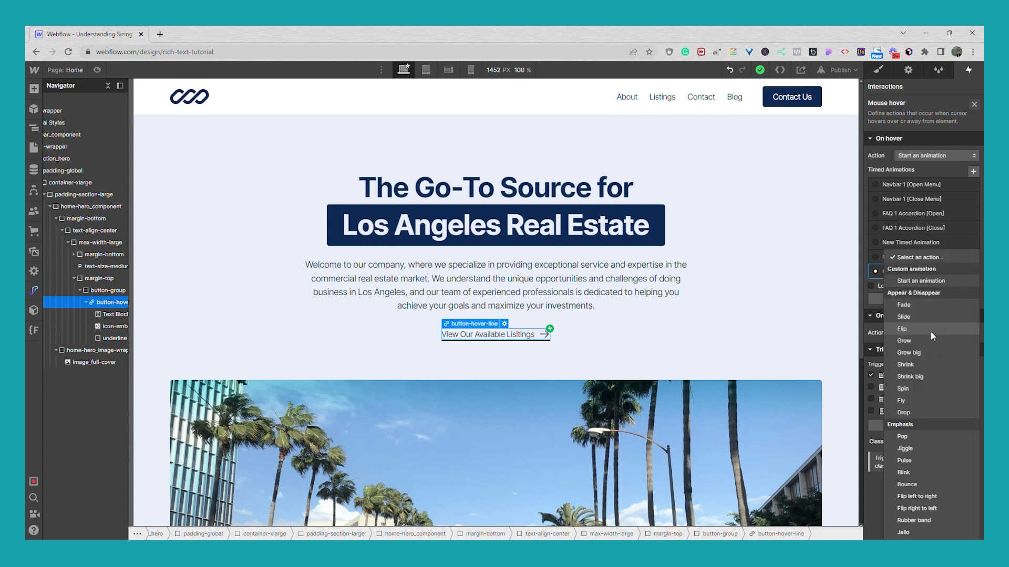
left_click(927, 281)
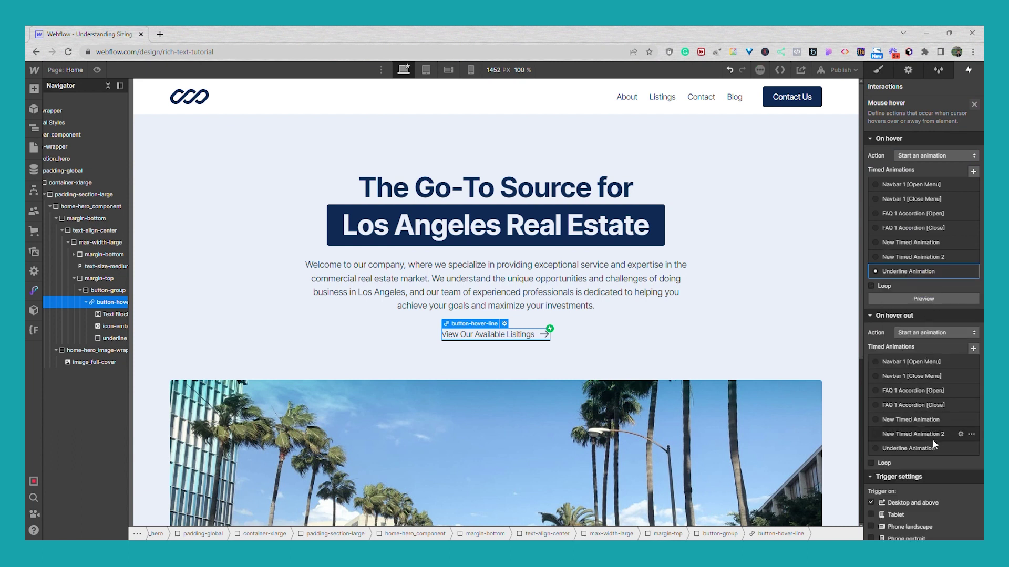
left_click(971, 449)
left_click(945, 488)
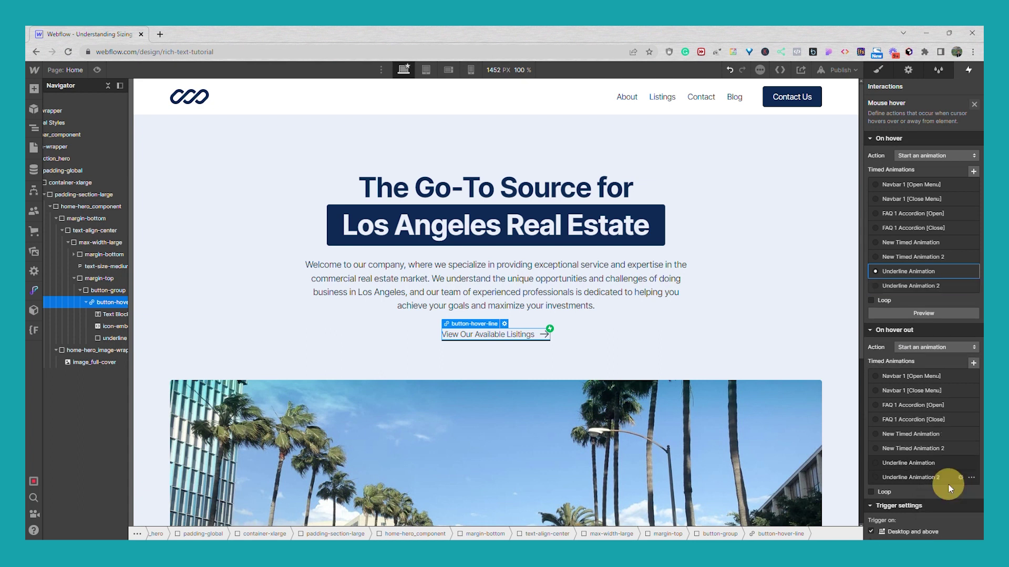
left_click(915, 477)
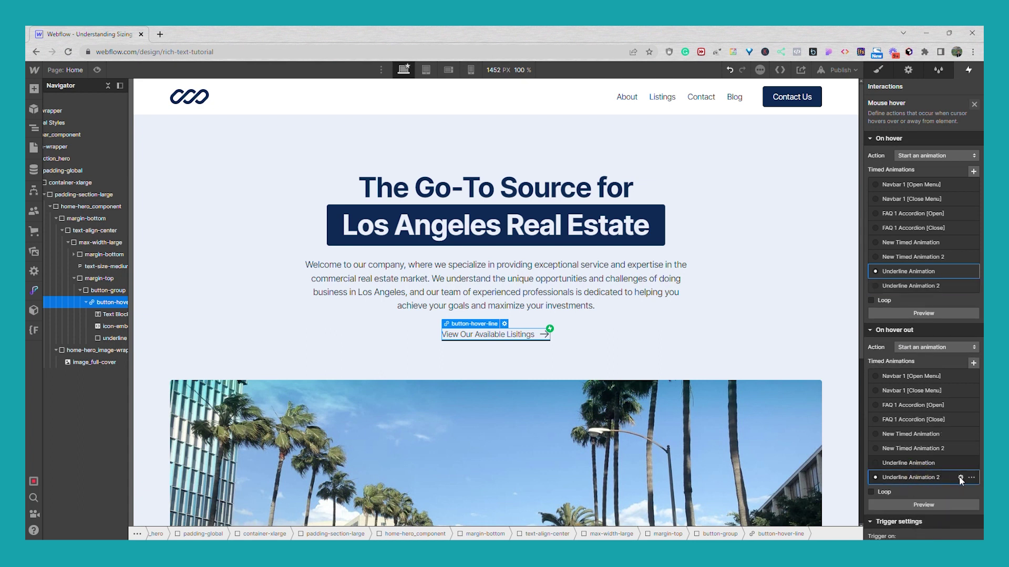
left_click(960, 478)
left_click(894, 87)
left_click(926, 88)
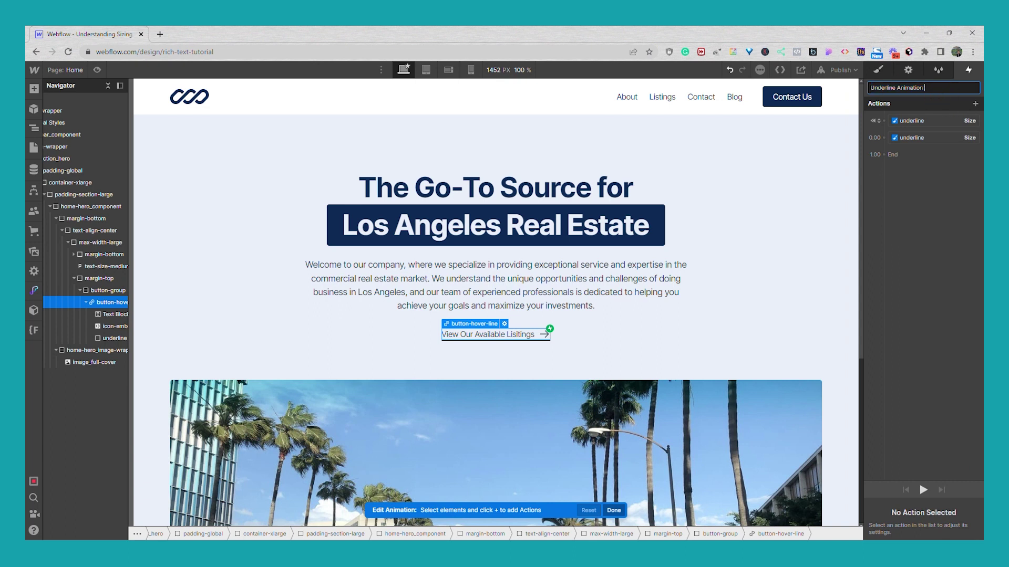
key("Return")
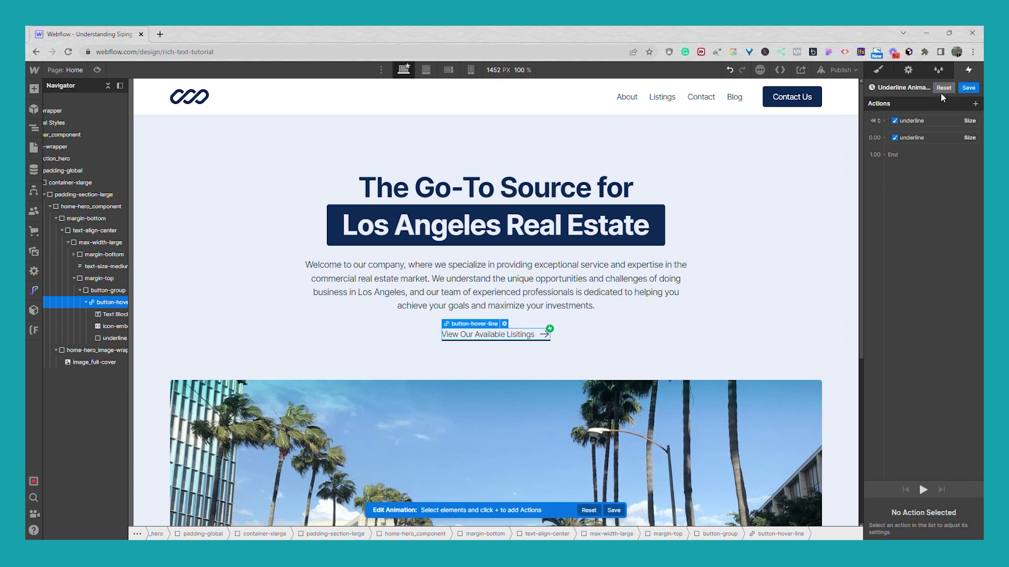
Step: Make the 0% width step animate over 1 s with Out Quart easing and delete the 1.00 step
left_click(931, 122)
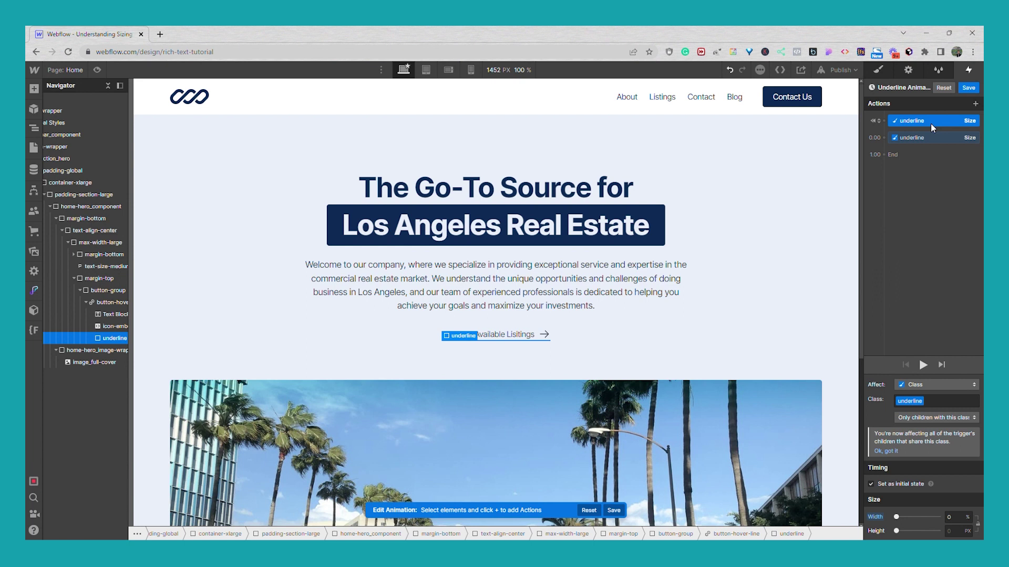
left_click(870, 484)
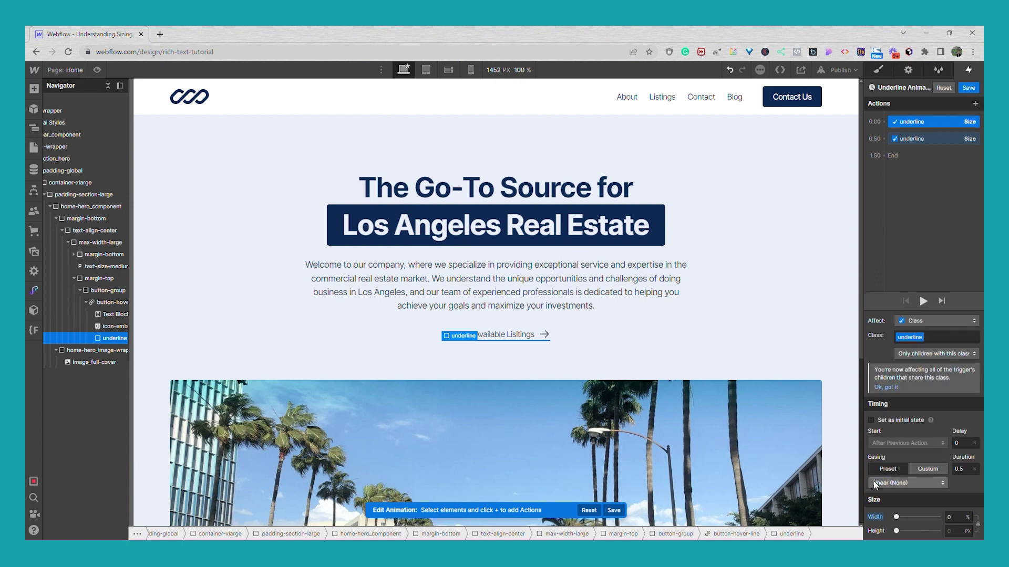
left_click(874, 482)
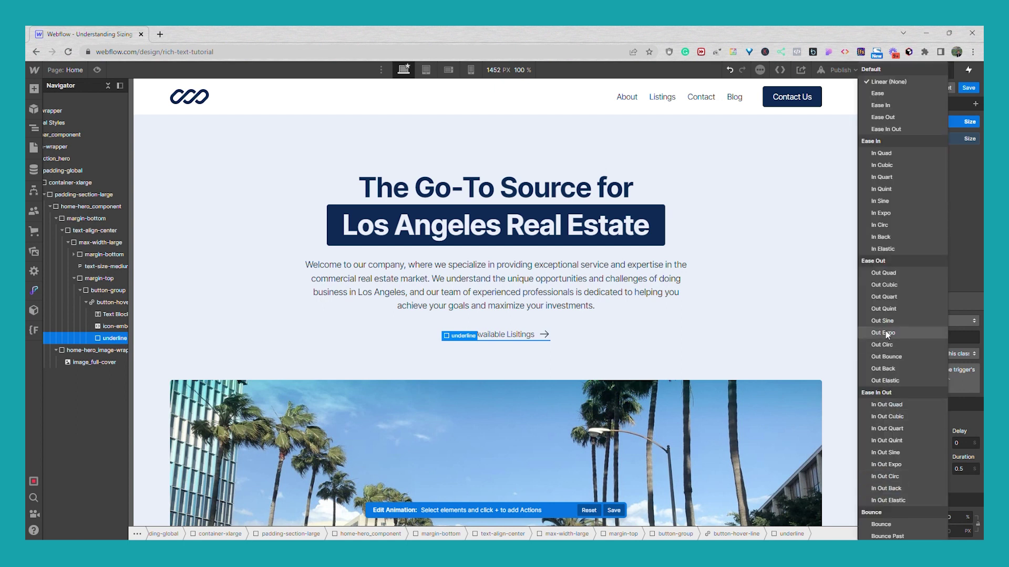
left_click(919, 297)
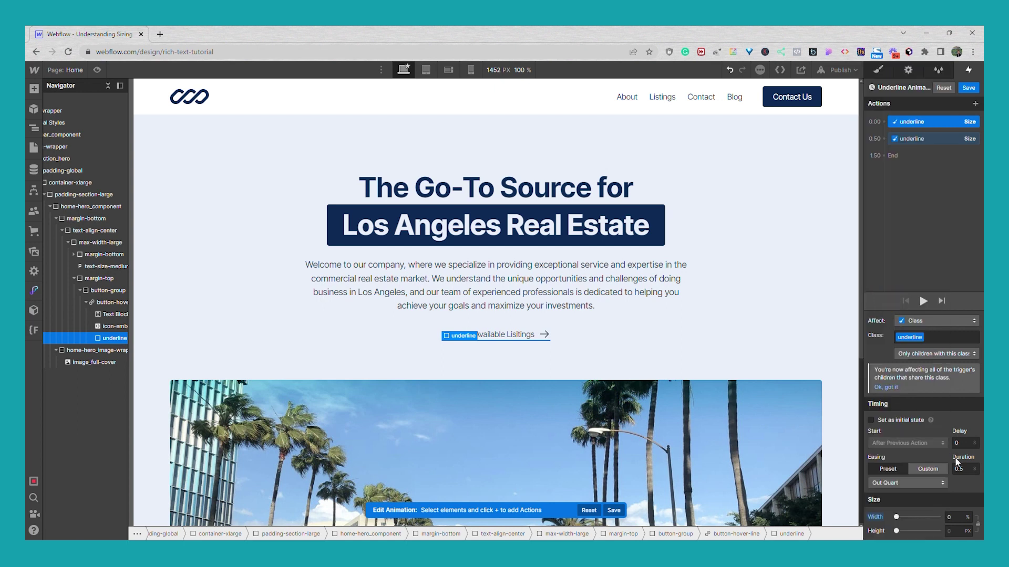
left_click(958, 468)
type("1")
key("Return")
left_click(938, 139)
key("Delete")
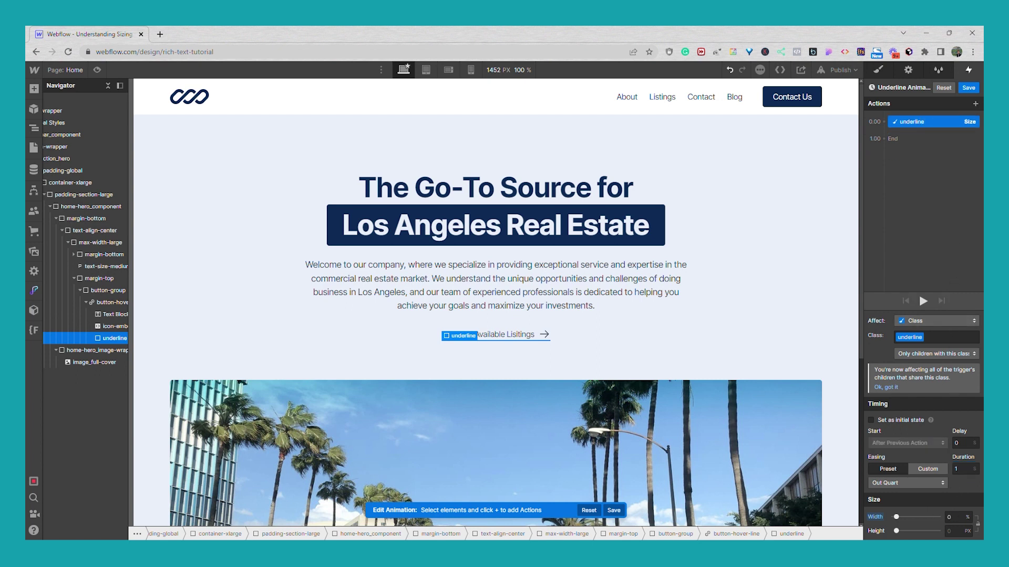
Step: Save the hover-out animation and preview the page to test the underline
left_click(968, 87)
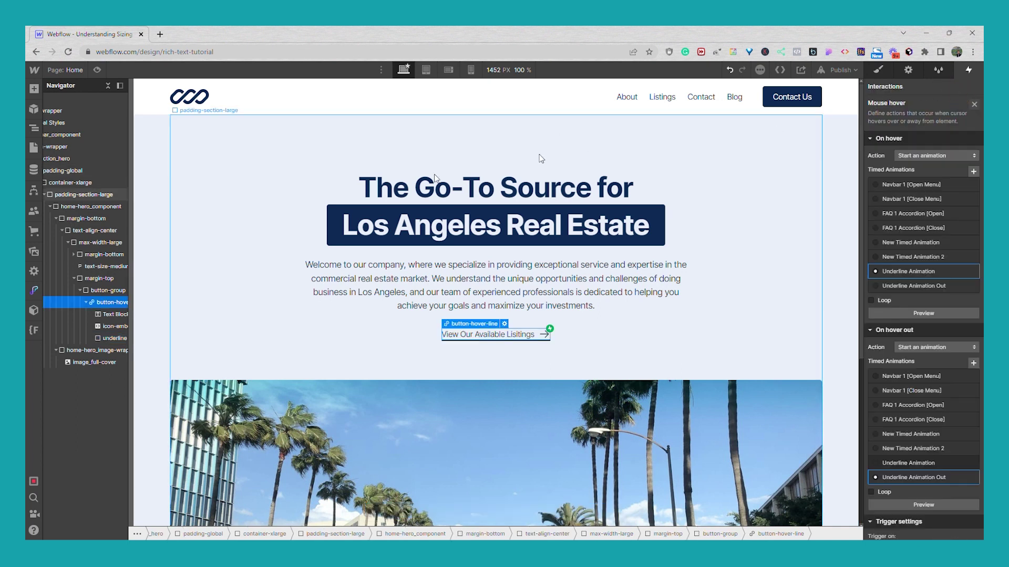
left_click(97, 70)
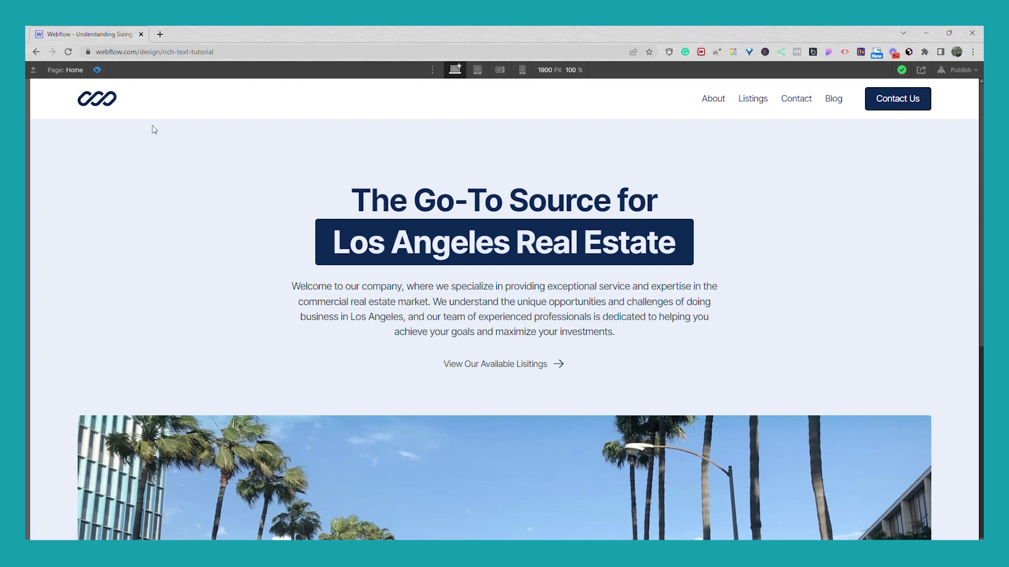
left_click(97, 70)
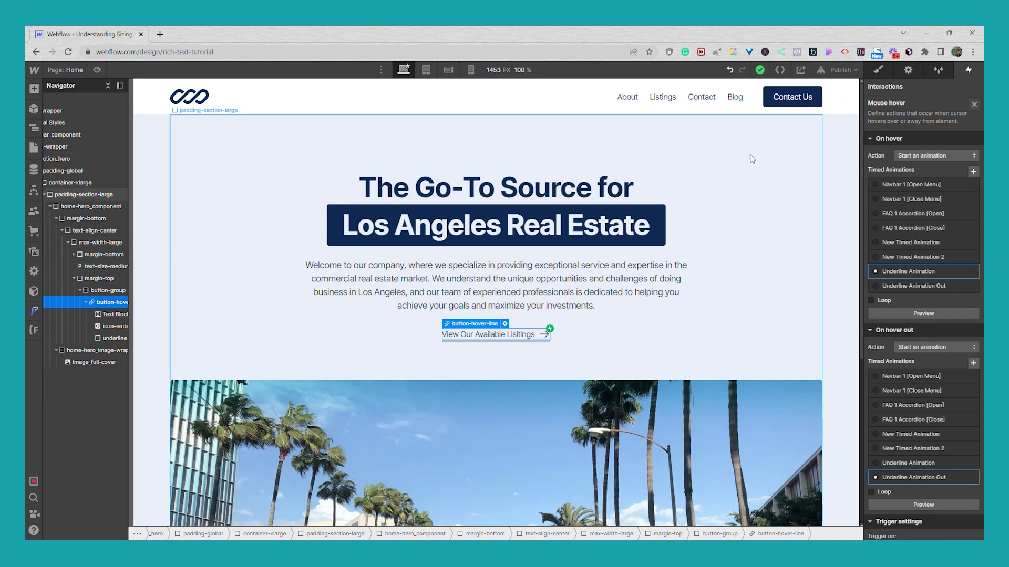
Step: Set the underline's height to 1 px and preview the hover effect again
left_click(879, 69)
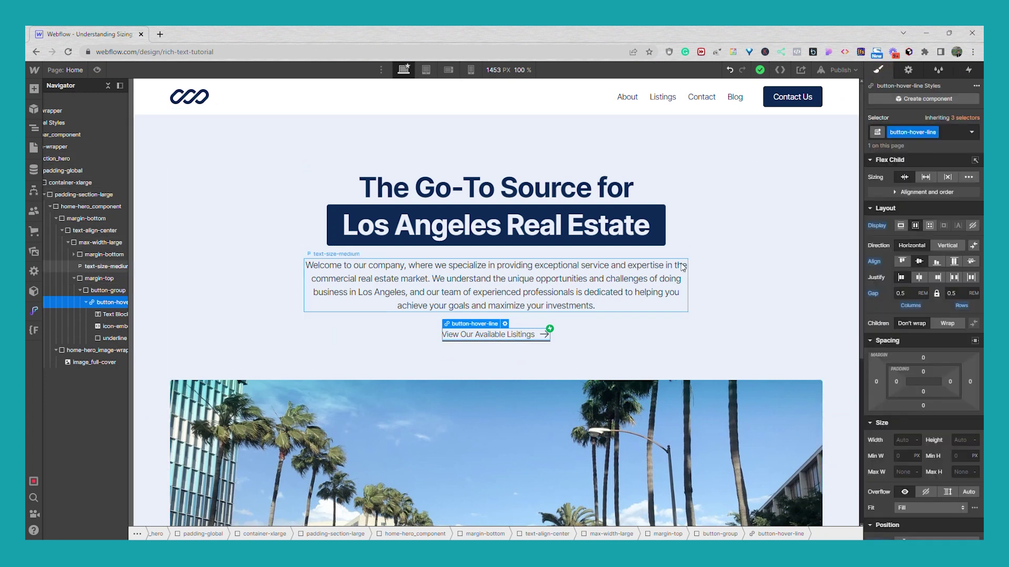
left_click(99, 339)
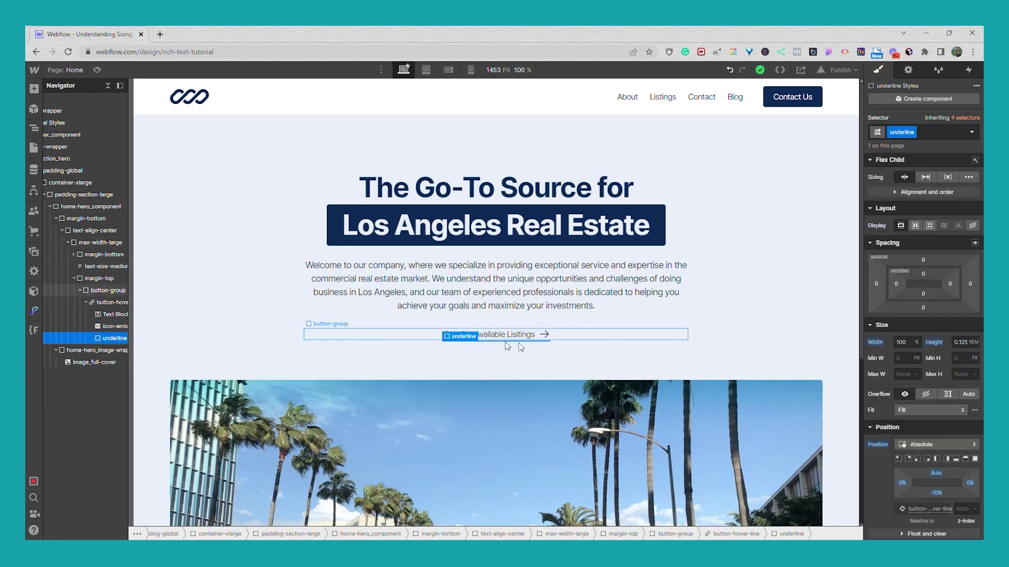
left_click(957, 342)
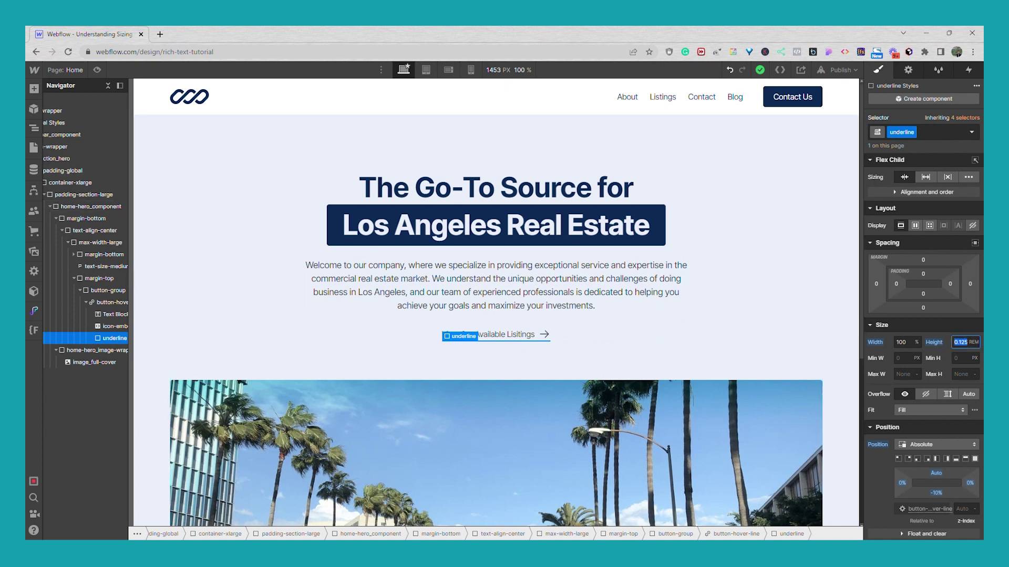
type("1")
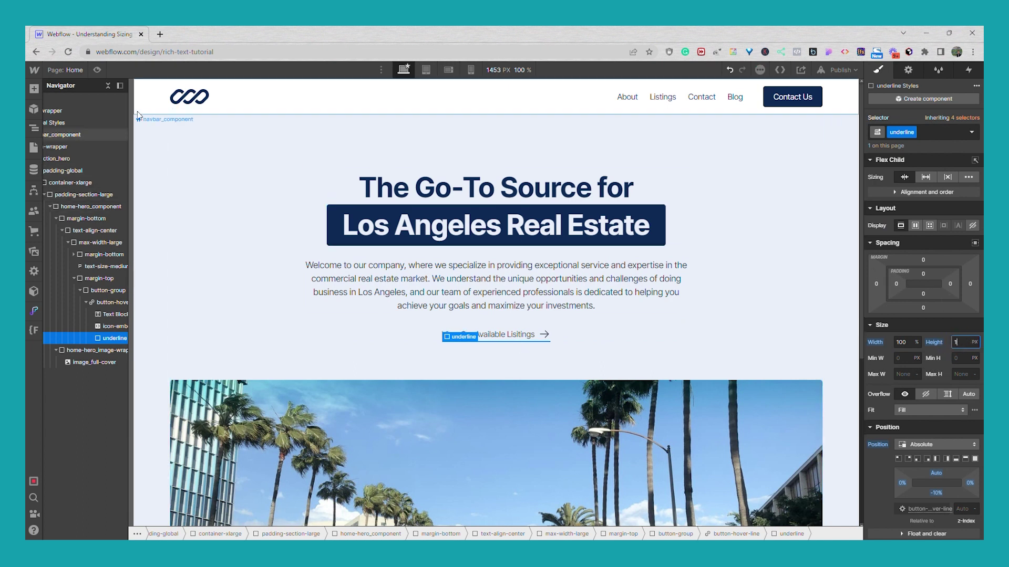
left_click(96, 69)
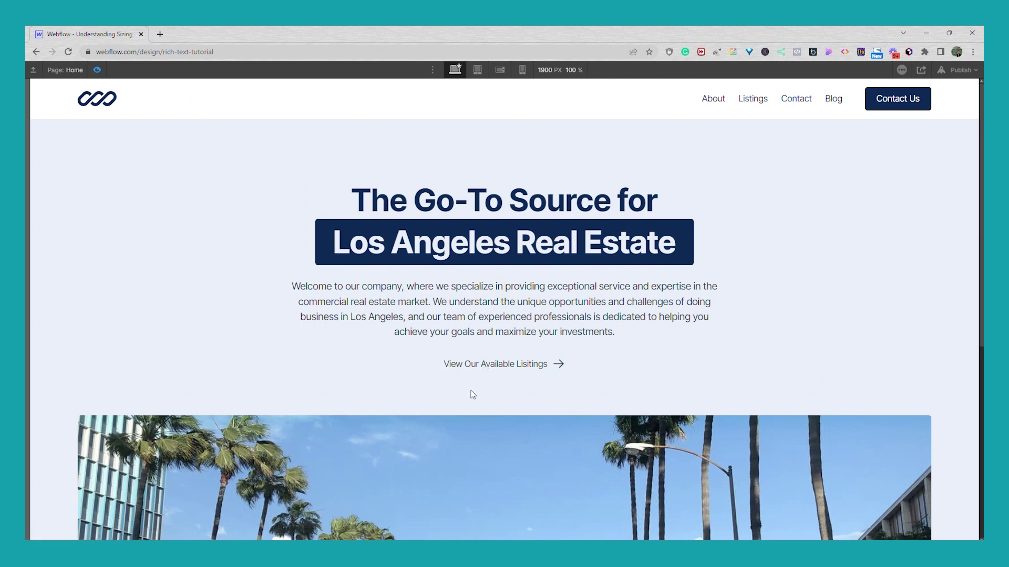
key("ctrl+shift+p")
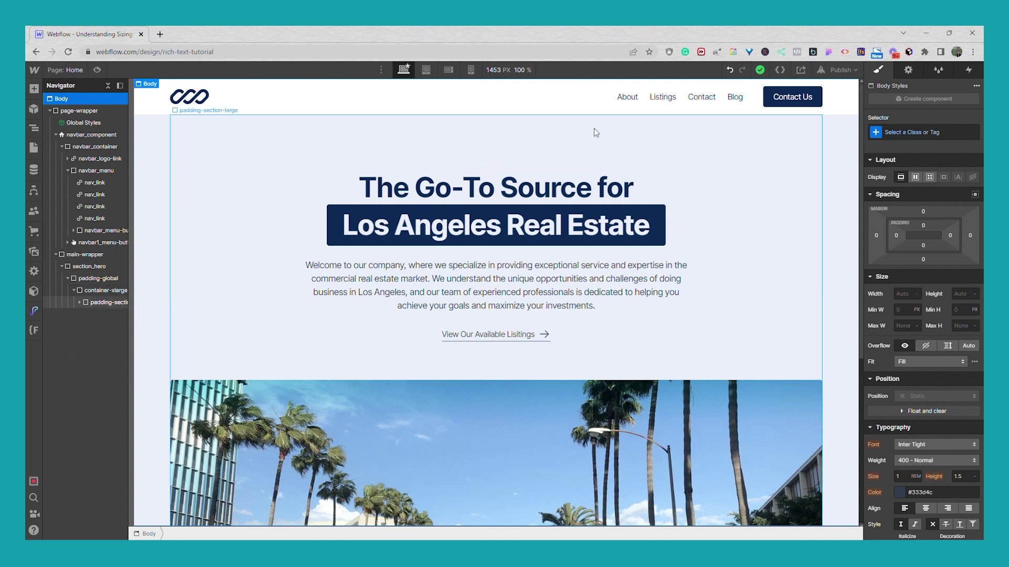
Step: Insert an HTML Embed element after the navbar_component
left_click(638, 101)
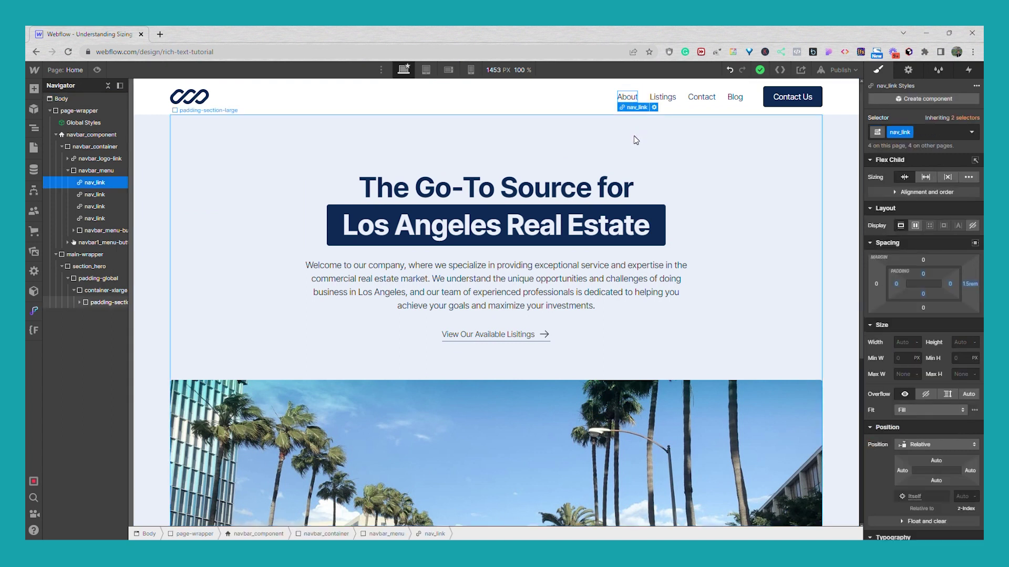
left_click(413, 109)
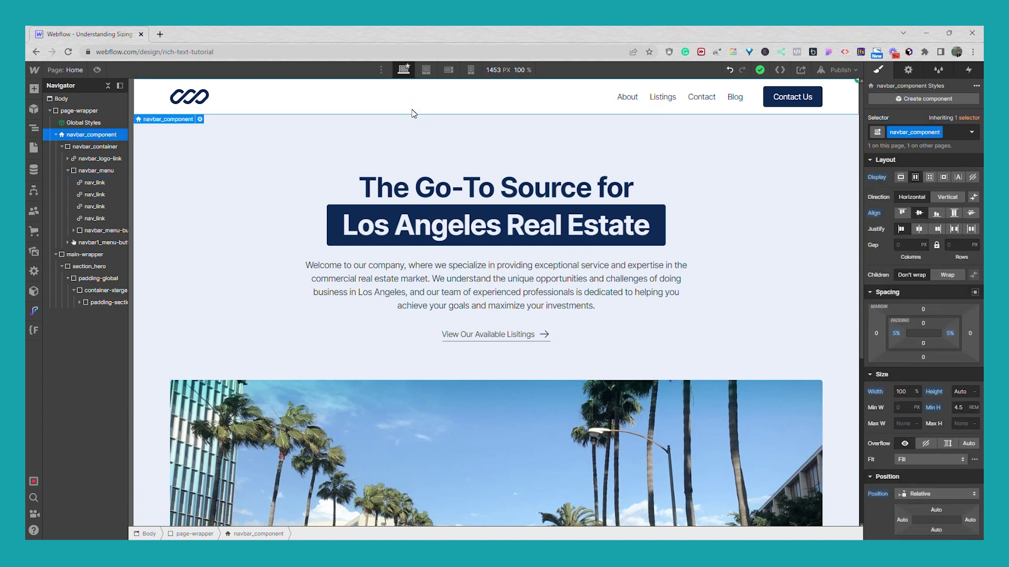
key("ctrl+k")
type("e")
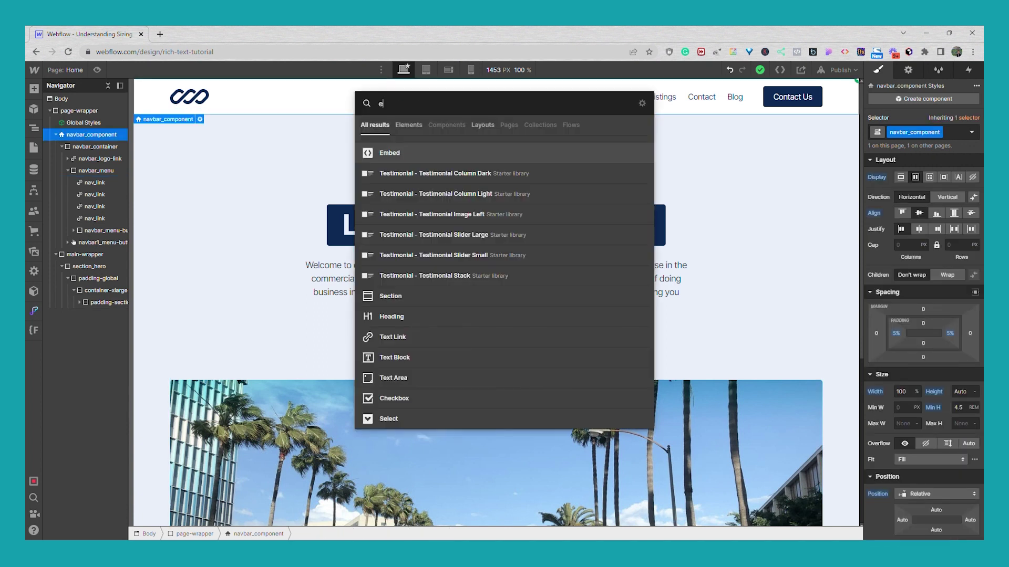
left_click(409, 155)
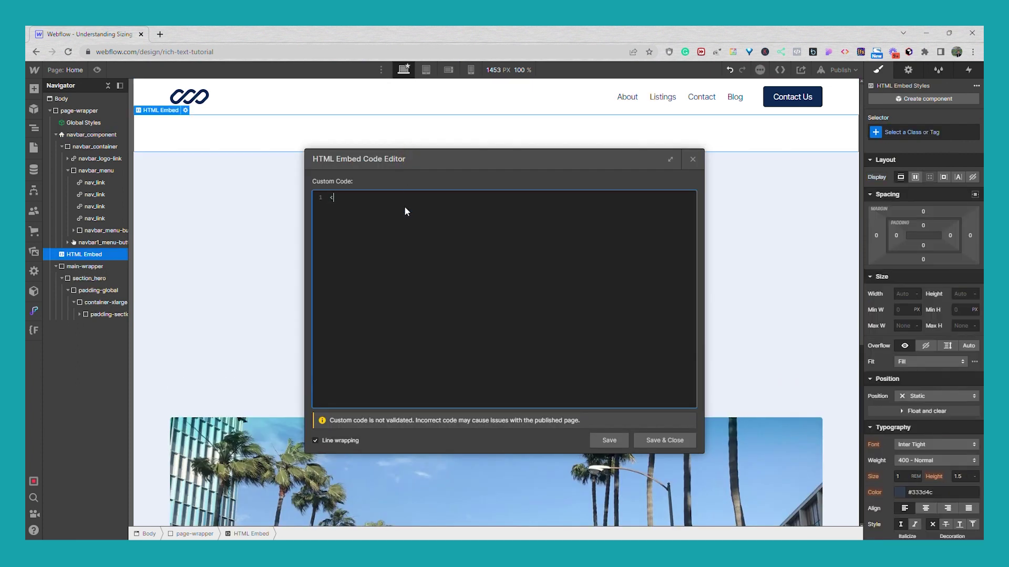
Step: Start the embed code with an empty <style></style> block
type("<style>")
key("Return")
key("Return")
key("Return")
type("</styl")
type("e>")
Step: Write a .nav_link rule with display: inline-block; and position: relative;
type(".nav")
type("_link")
type(" {")
key("Return")
key("Return")
type("}")
type("display")
type(": inline-b")
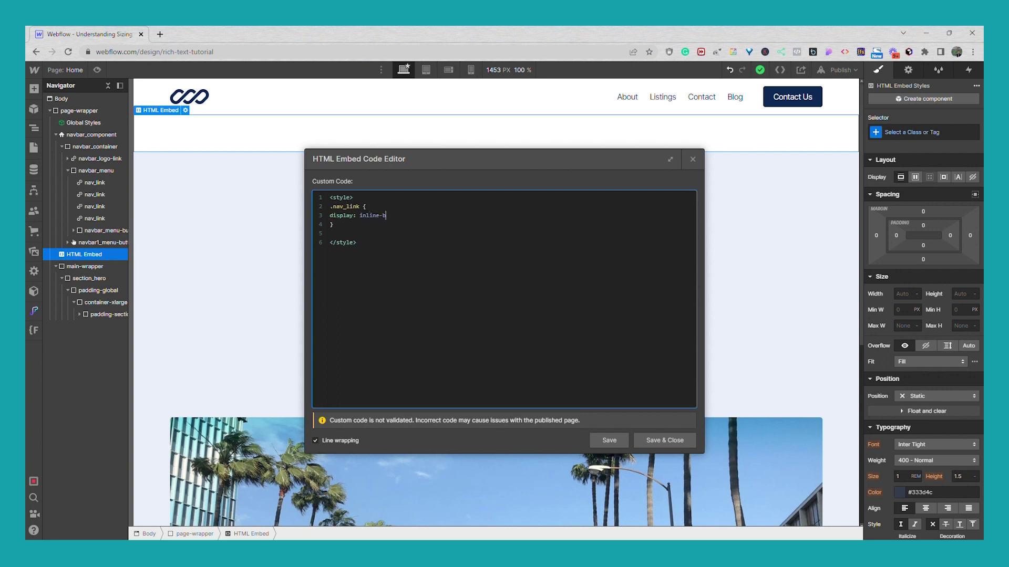
type("lock;")
key("Return")
type("position: relative;")
key("Return")
key("Return")
key("Up")
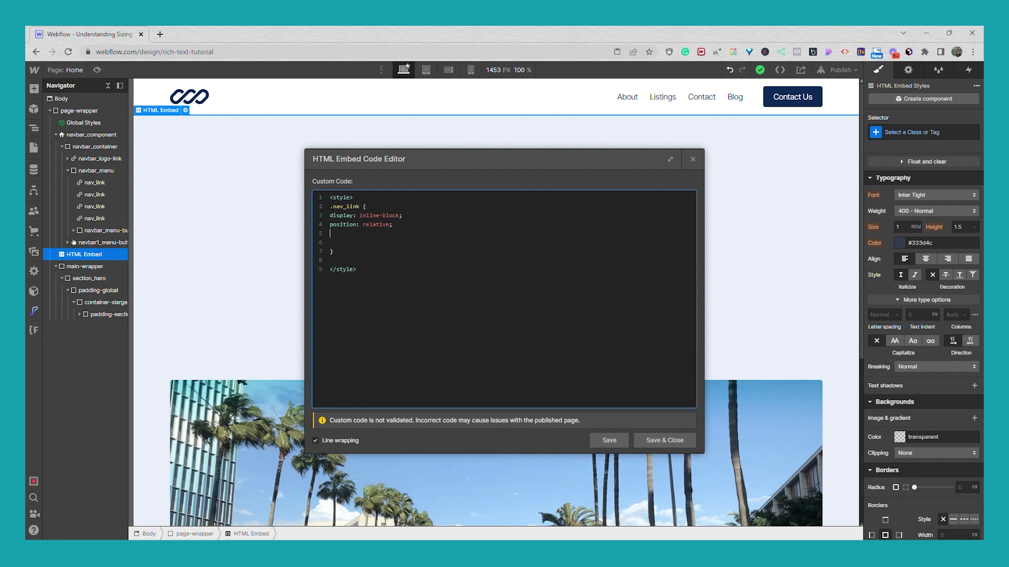
key("Delete")
key("Delete")
Step: Start a .nav_link:after rule with content: ''; and position: absolute;
key("Left")
key("Return")
type("nav_link:after {")
key("Return")
key("Return")
type("}")
type("cont")
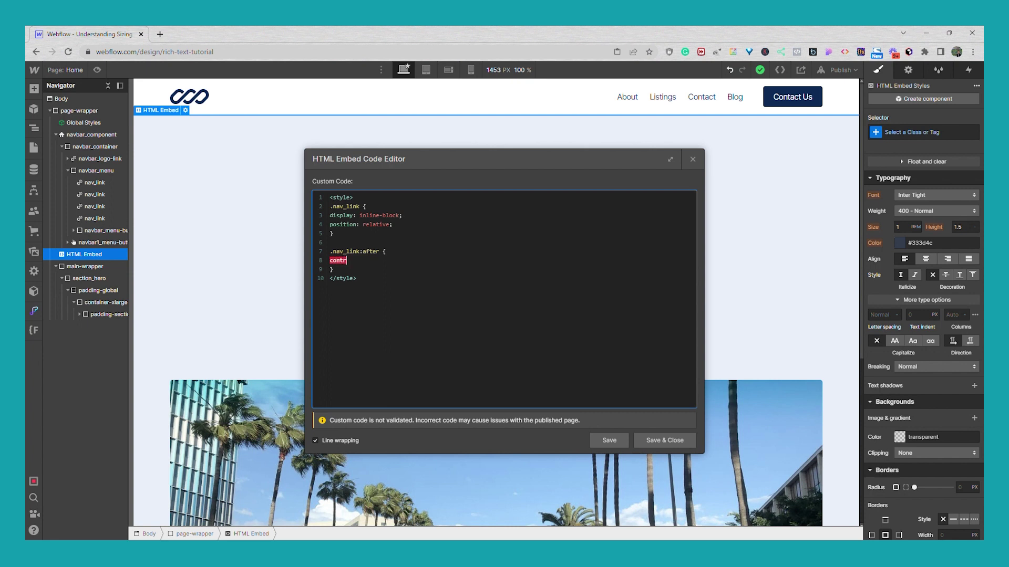
type("ent: '';")
key("Return")
type("position:")
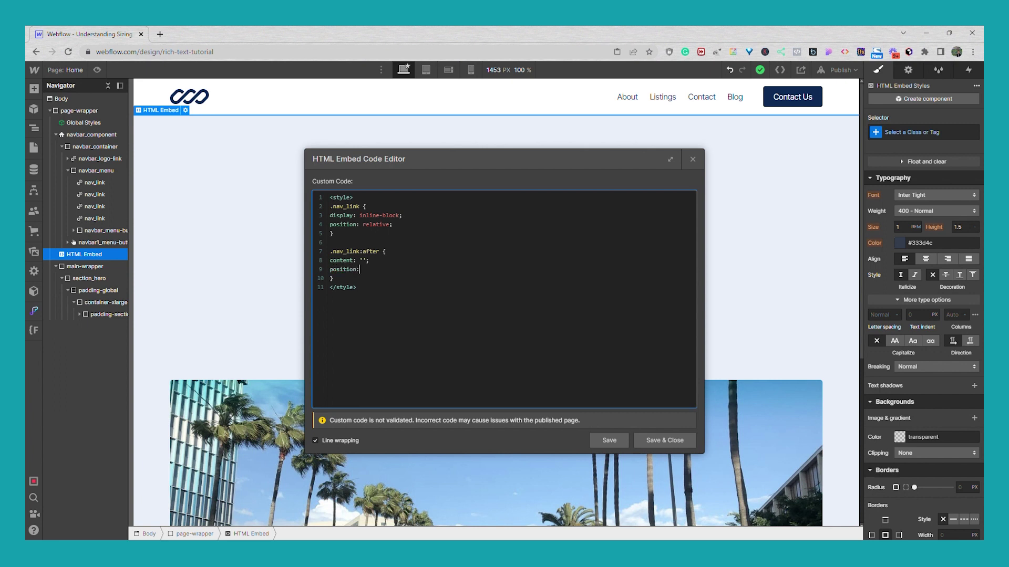
type(" absolt")
key("BackSpace")
type("ute;")
key("Return")
Step: Add width: 0%, height: 0.125rem, bottom and left 0, and background-color #0c2954
type("width: 0%;")
key("Return")
type("height: 0.125rem;")
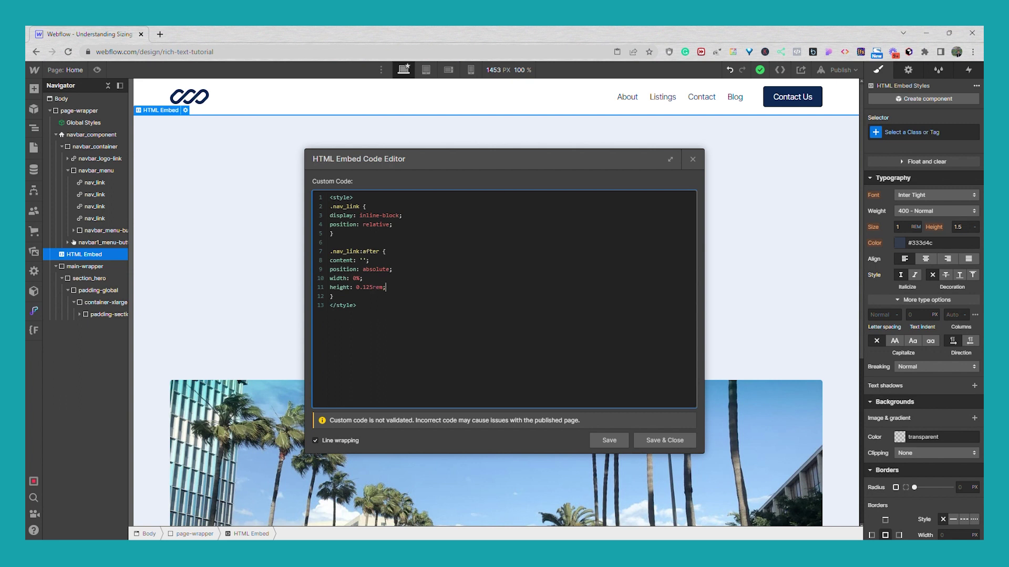
key("Return")
type("bottom: 0")
type(";")
key("Return")
type("left: 0;")
key("Return")
type("backgrou")
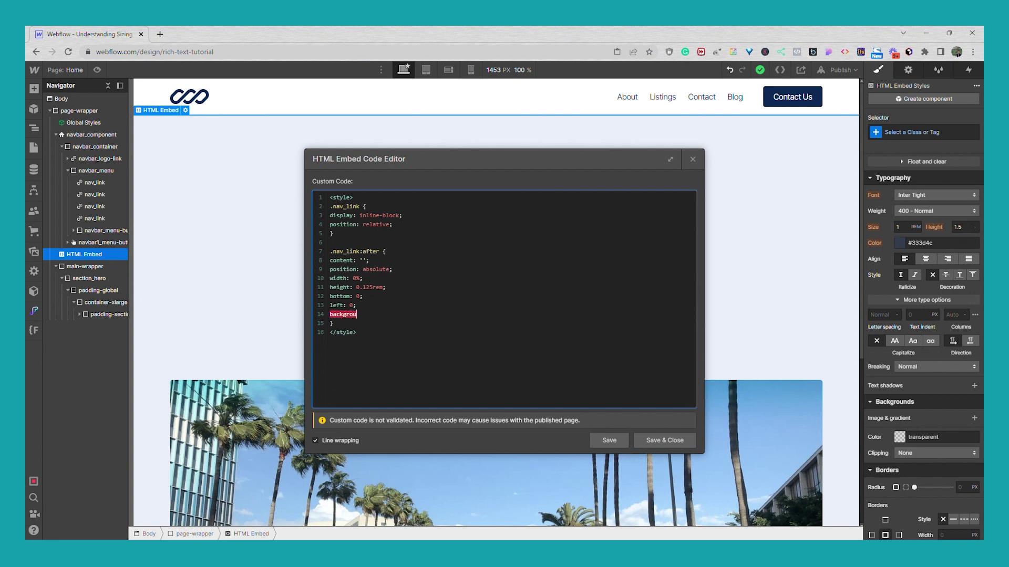
type("nd-color:")
type("#0c2954")
type(";")
key("Return")
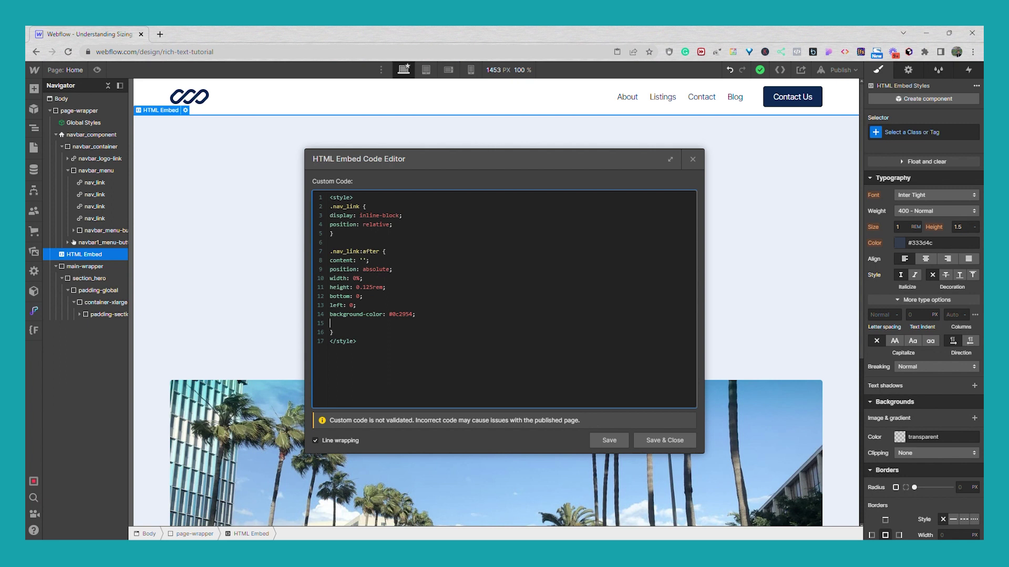
Step: Add 'transition: width 0.5s ease-out;' to the nav link underline's CSS
type("transition: width 0.5s ease-out;")
Step: Add a .nav_link:hover:after rule with width: 100% and save the embed code
key("Return")
key("Return")
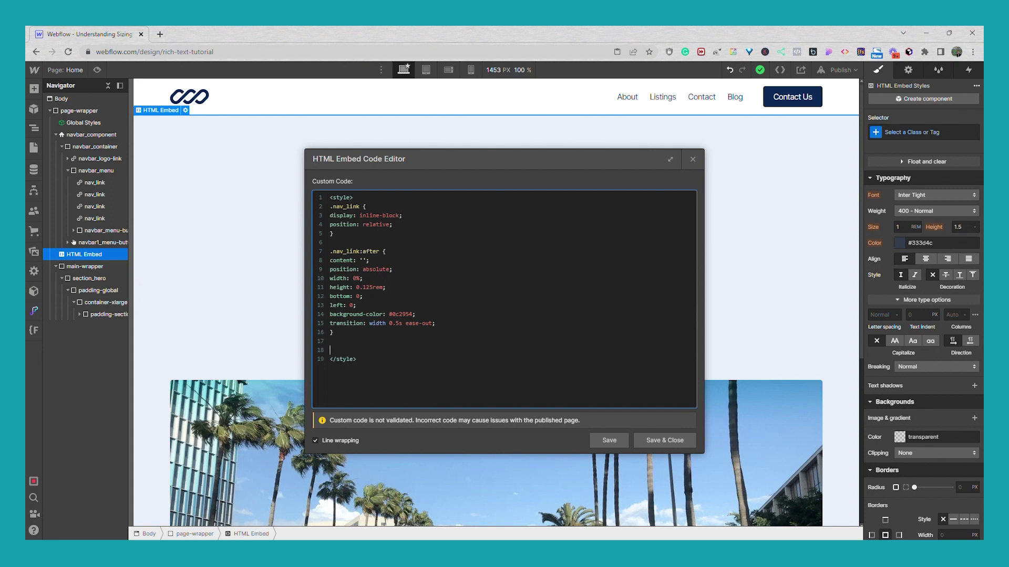
type(".nav_link")
type(":")
type("hover")
type(";")
type(":a")
type("fter")
type(" {")
key("Return")
key("Return")
type("}")
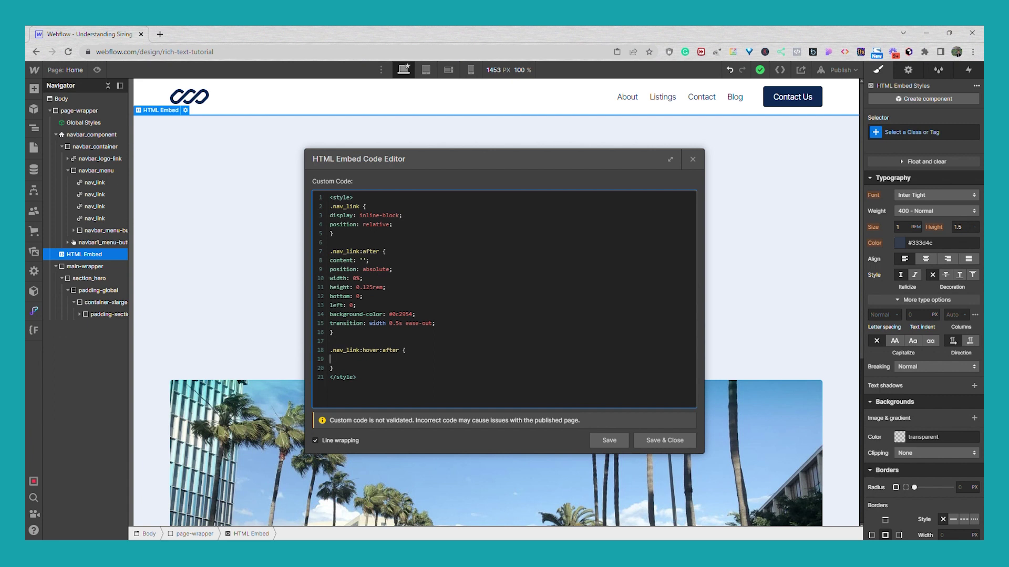
type("width: 100%;")
left_click(664, 440)
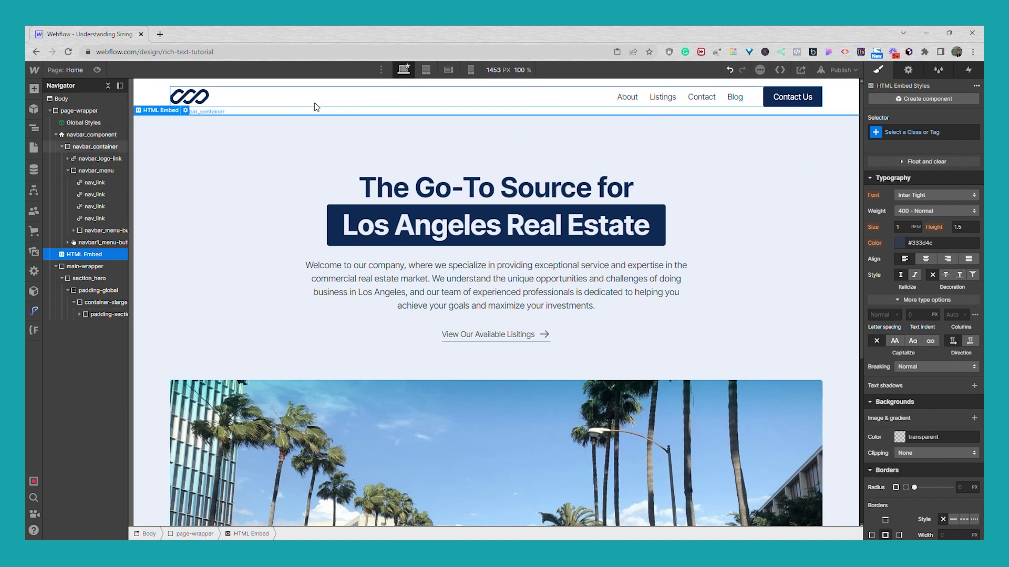
Step: Preview the Home page to test the underline on the About, Listings, Contact and Blog links
left_click(98, 70)
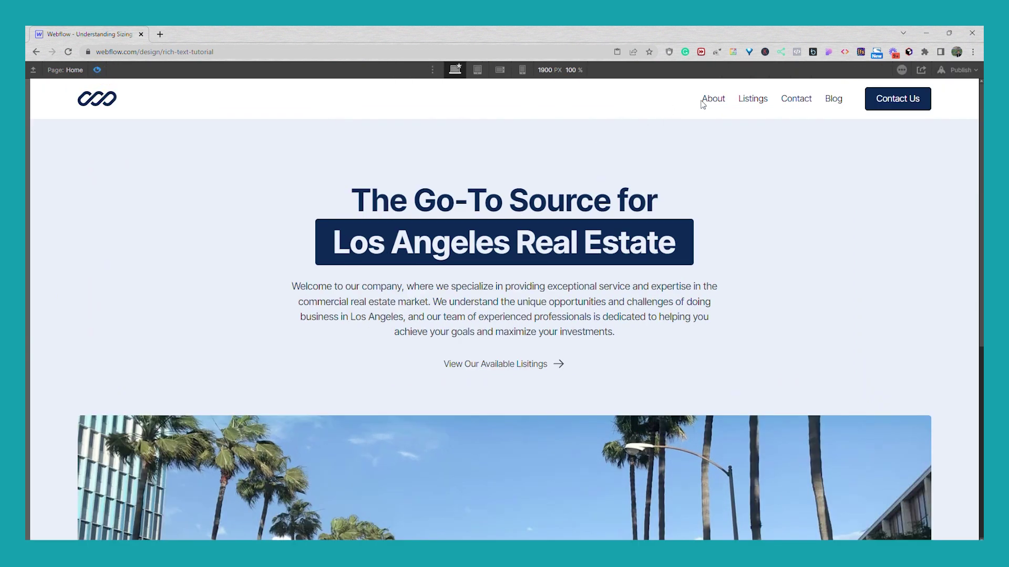